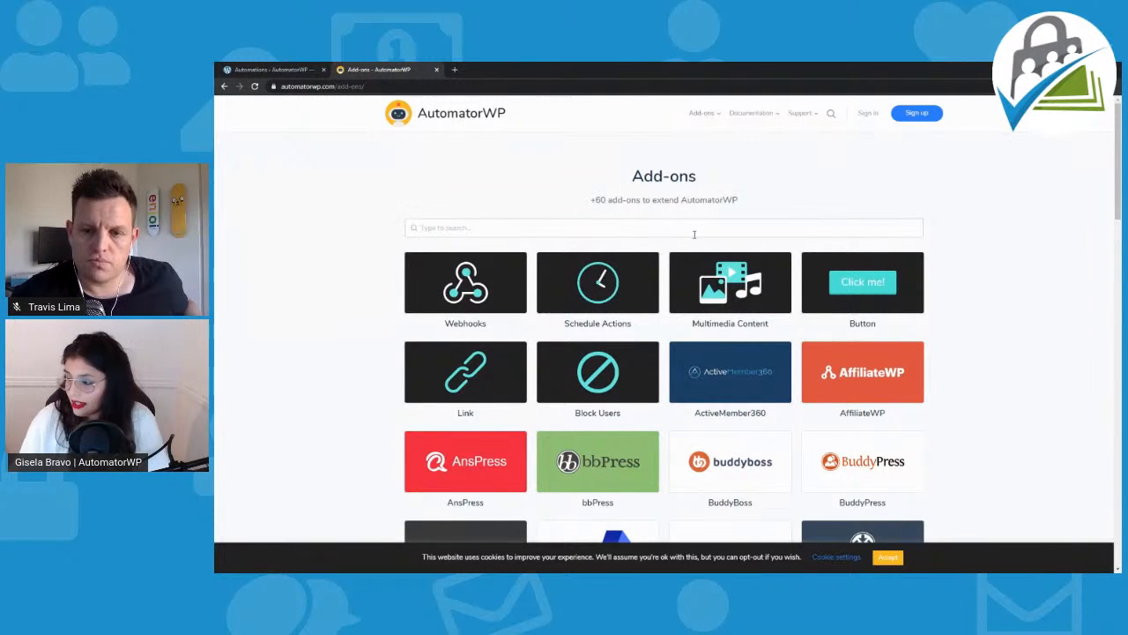
Step: Search the add-ons catalogue for "pai" and open the Paid Memberships Pro add-on page
{"action": "type", "text": "pai"}
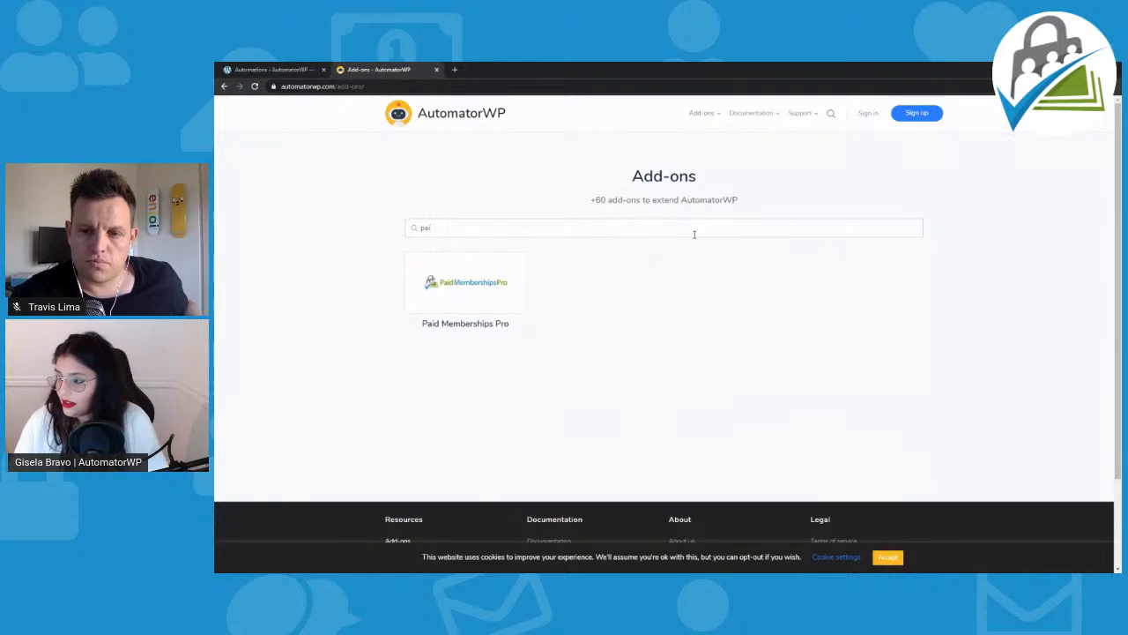
{"action": "left_click", "coordinate": [500, 287]}
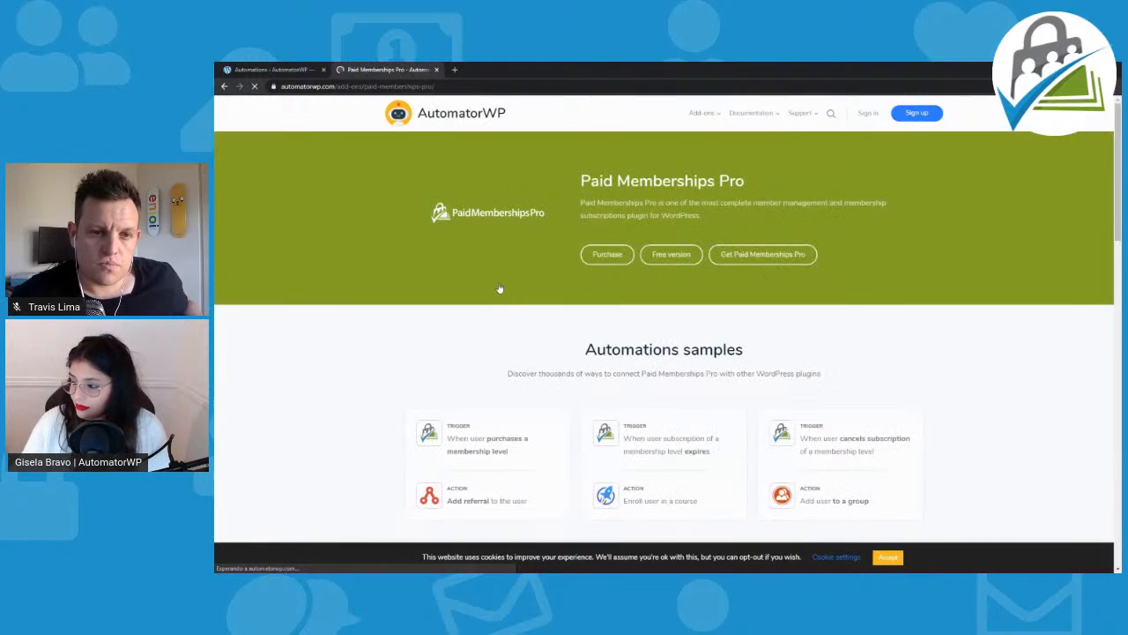
{"action": "scroll", "coordinate": [500, 288], "scroll_direction": "down", "scroll_amount": 2}
{"action": "scroll", "coordinate": [500, 288], "scroll_direction": "up", "scroll_amount": 2}
{"action": "scroll", "coordinate": [500, 288], "scroll_direction": "down", "scroll_amount": 5}
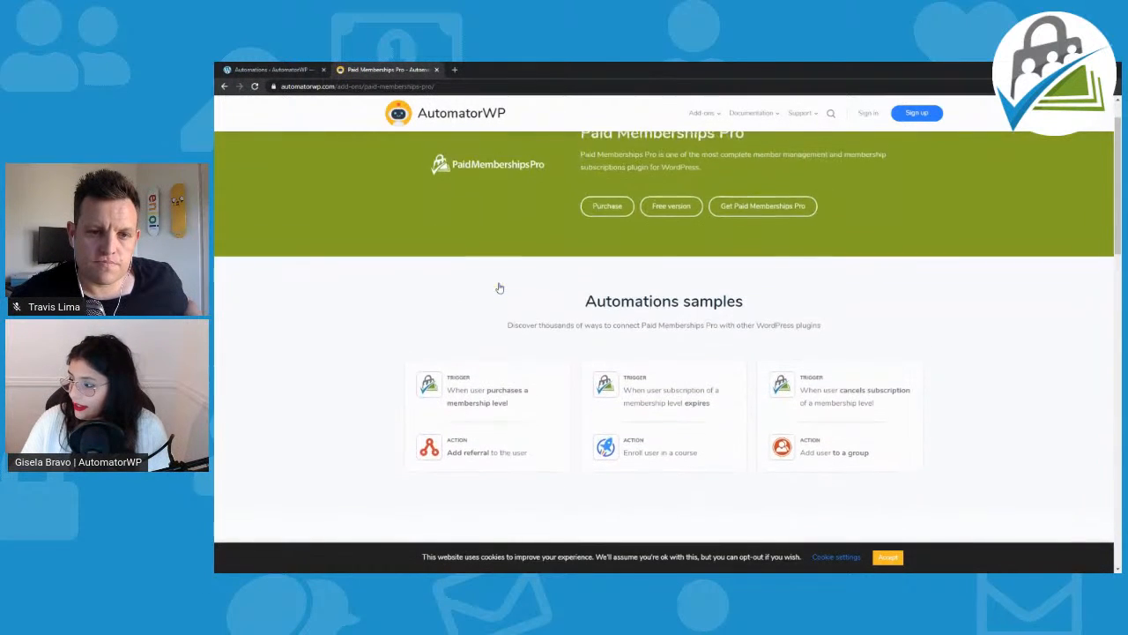
Step: Review the Paid Memberships Pro add-on's free and pro triggers, its actions and its purchase options
{"action": "scroll", "coordinate": [499, 287], "scroll_direction": "down", "scroll_amount": 2}
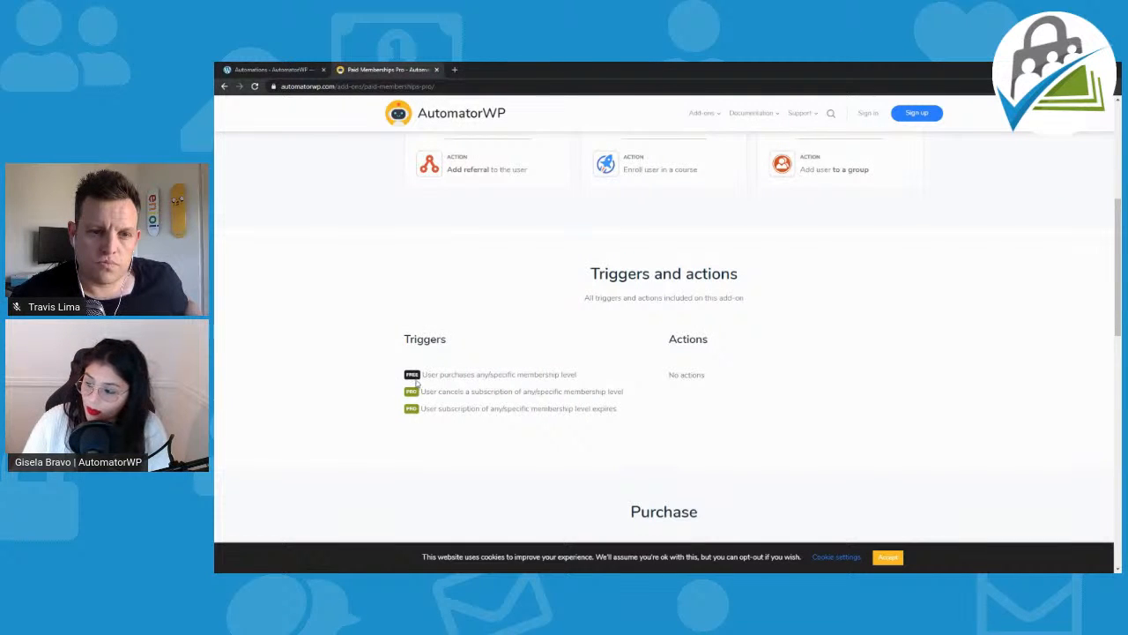
{"action": "left_click_drag", "start_coordinate": [412, 373], "coordinate": [574, 373]}
{"action": "left_click", "coordinate": [486, 391]}
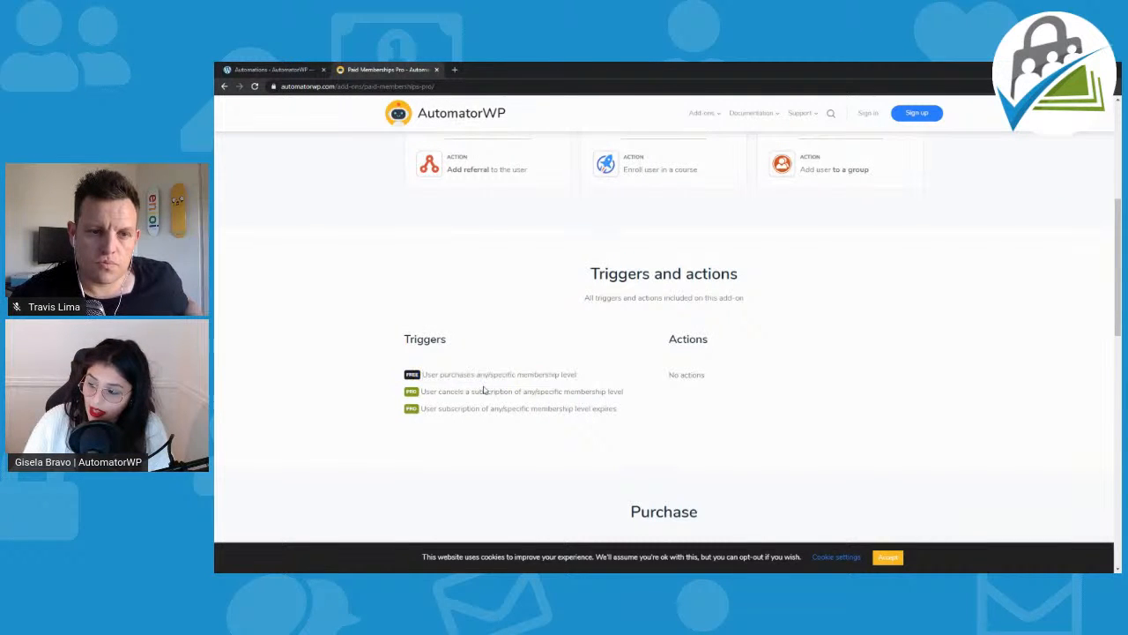
{"action": "left_click_drag", "start_coordinate": [420, 391], "coordinate": [637, 407]}
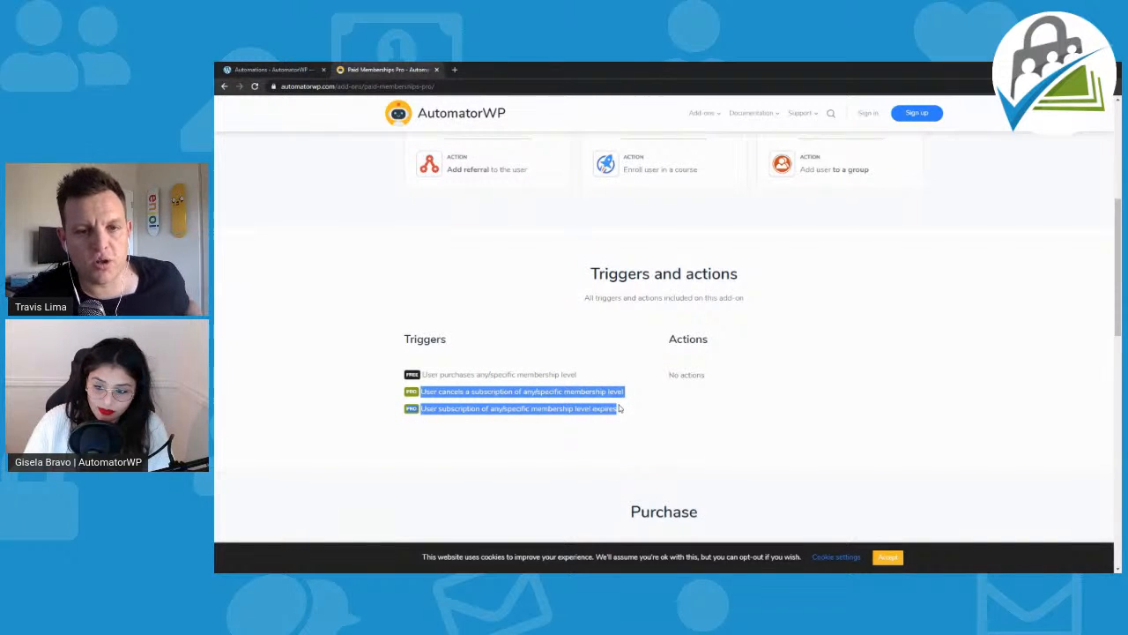
{"action": "left_click", "coordinate": [619, 408]}
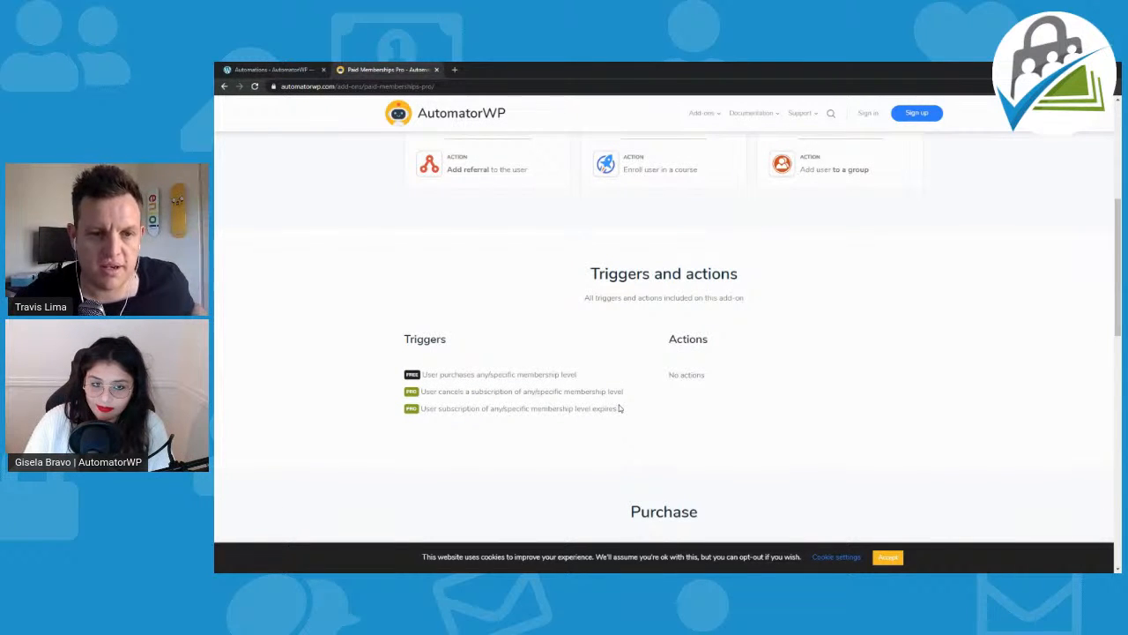
{"action": "scroll", "coordinate": [619, 398], "scroll_direction": "up", "scroll_amount": 1}
{"action": "scroll", "coordinate": [619, 398], "scroll_direction": "down", "scroll_amount": 1}
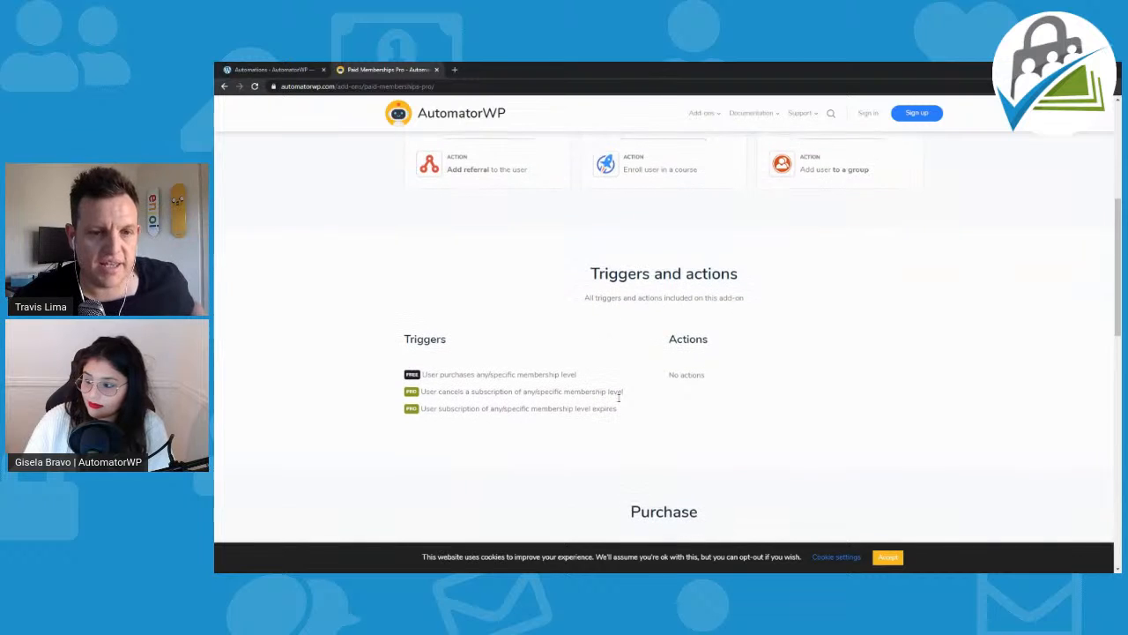
{"action": "scroll", "coordinate": [619, 398], "scroll_direction": "down", "scroll_amount": 1}
{"action": "scroll", "coordinate": [619, 399], "scroll_direction": "up", "scroll_amount": 1}
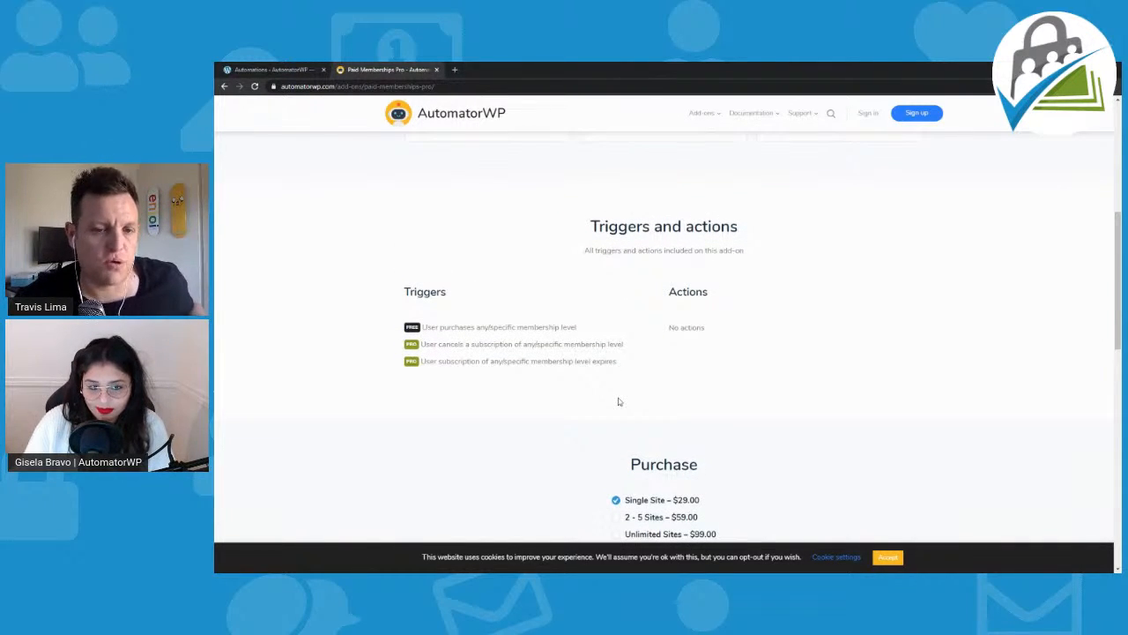
{"action": "scroll", "coordinate": [619, 402], "scroll_direction": "down", "scroll_amount": 1}
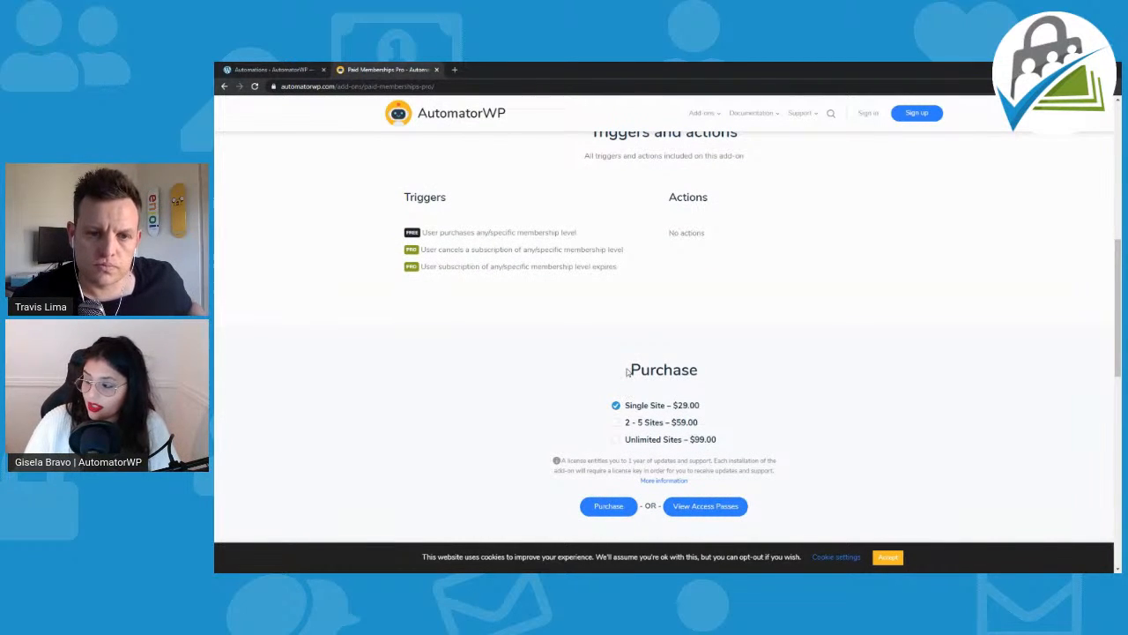
{"action": "scroll", "coordinate": [617, 317], "scroll_direction": "up", "scroll_amount": 2}
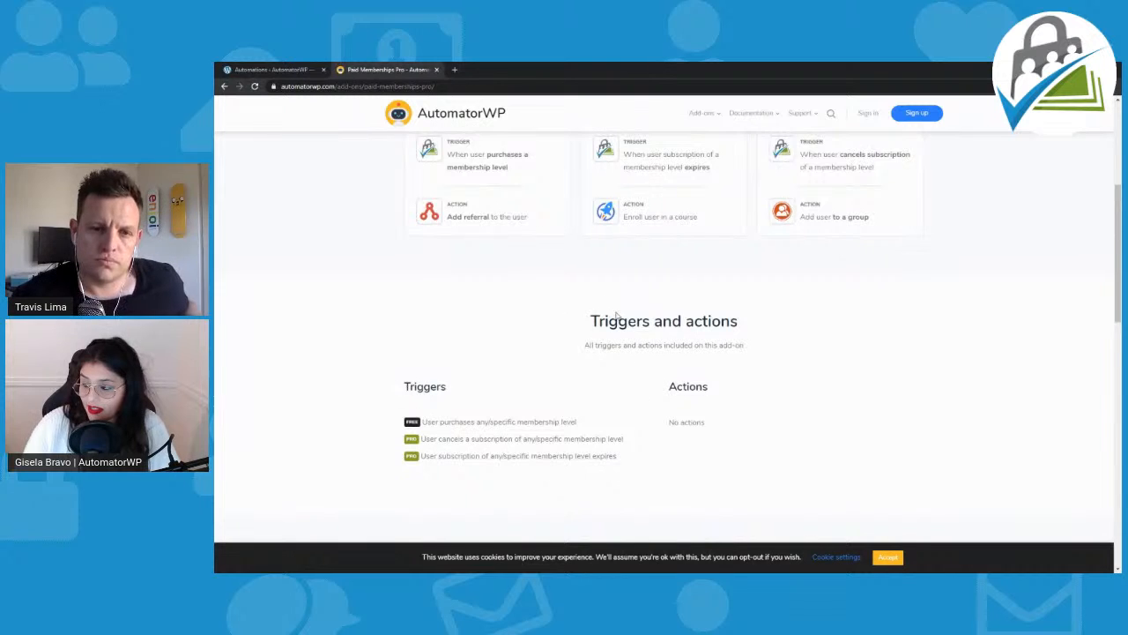
{"action": "scroll", "coordinate": [629, 353], "scroll_direction": "down", "scroll_amount": 2}
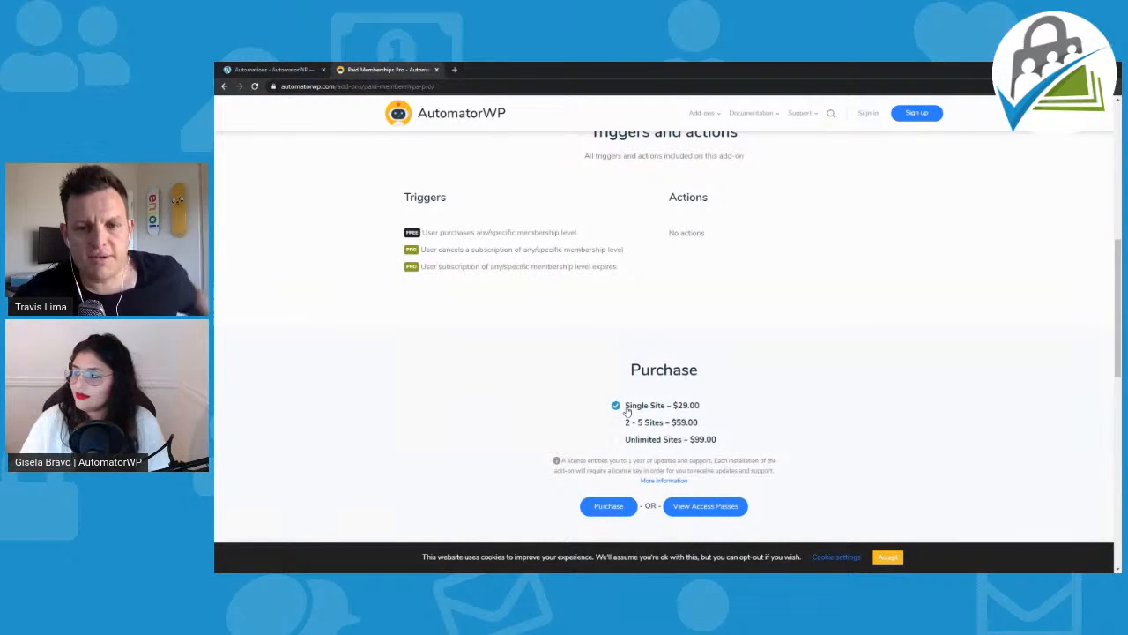
{"action": "scroll", "coordinate": [627, 411], "scroll_direction": "up", "scroll_amount": 10}
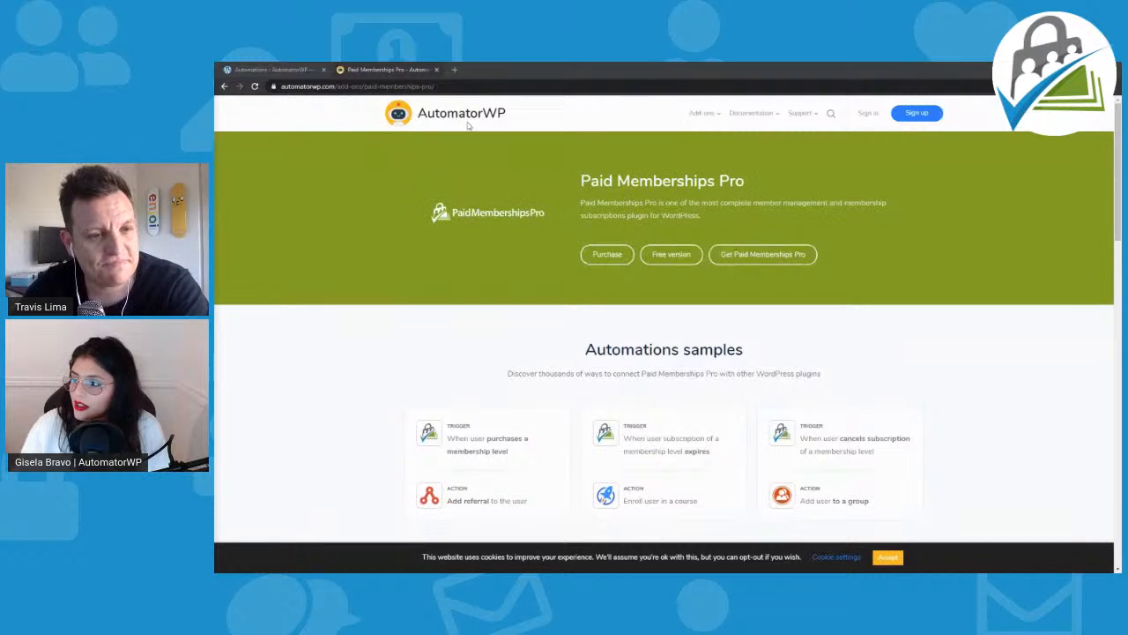
Step: Close the add-on page, check the AutomatorWP logs and return to the automations list
{"action": "left_click", "coordinate": [435, 69]}
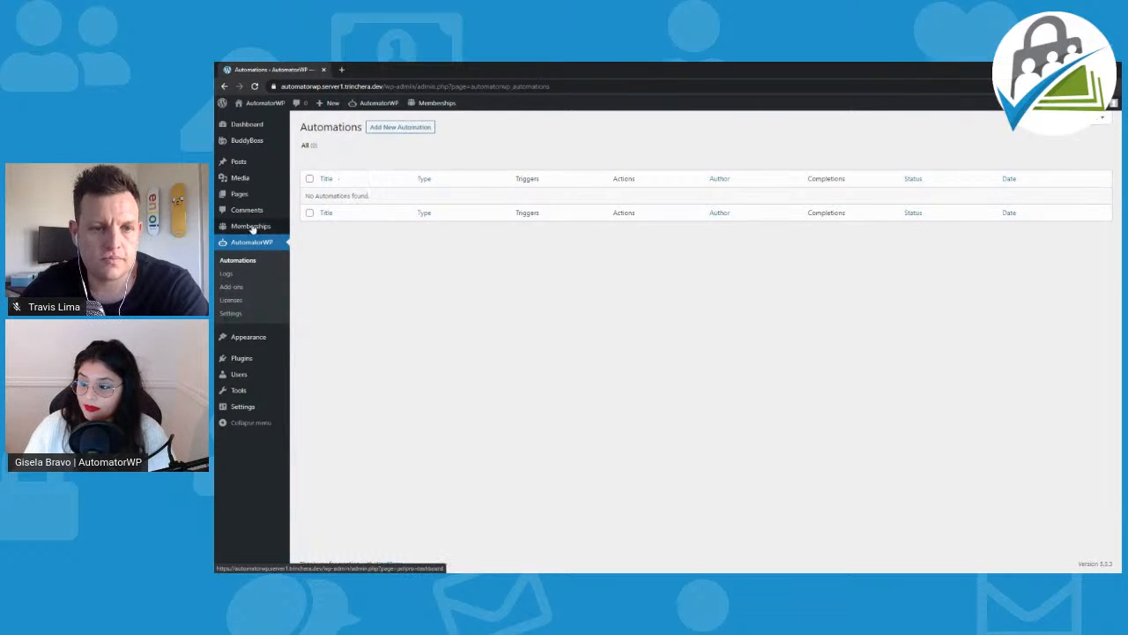
{"action": "mouse_move", "coordinate": [252, 228]}
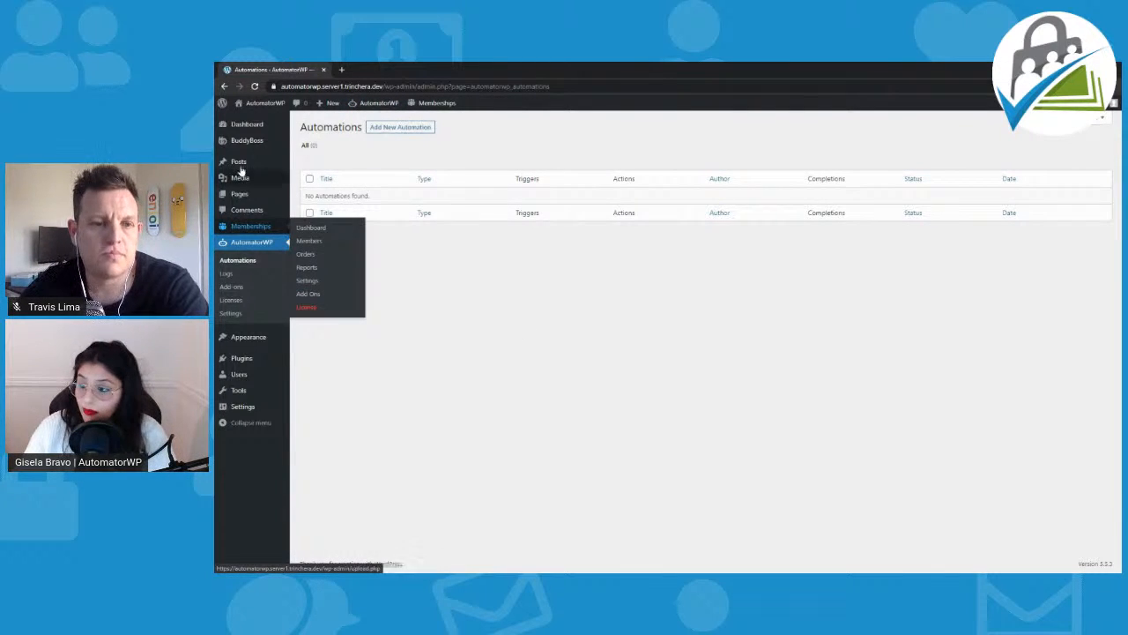
{"action": "mouse_move", "coordinate": [258, 144]}
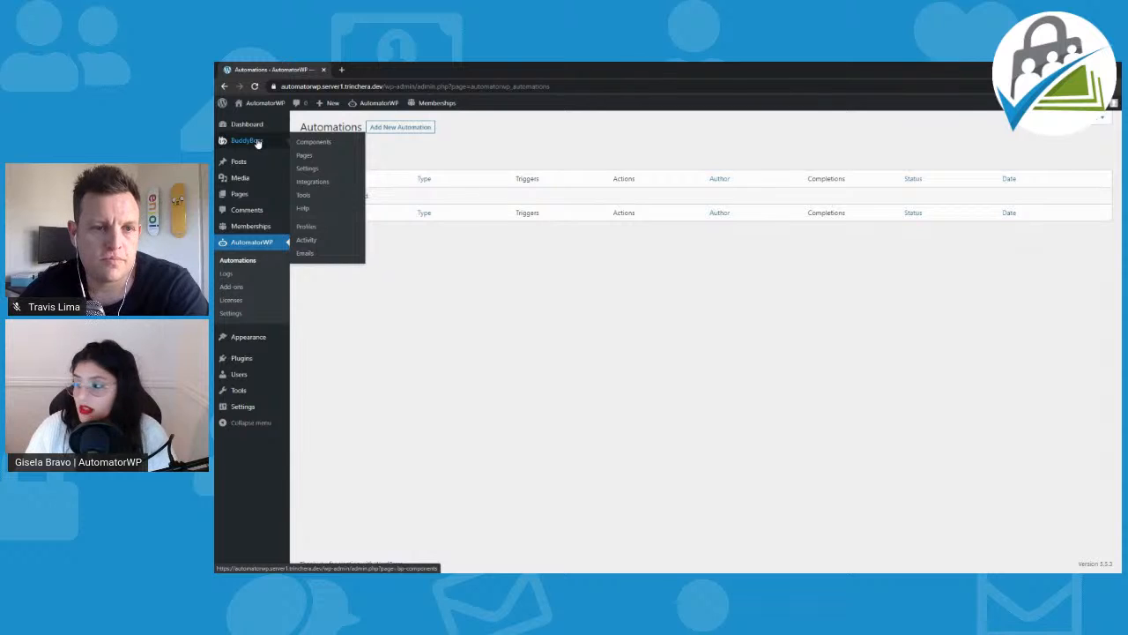
{"action": "left_click", "coordinate": [236, 277]}
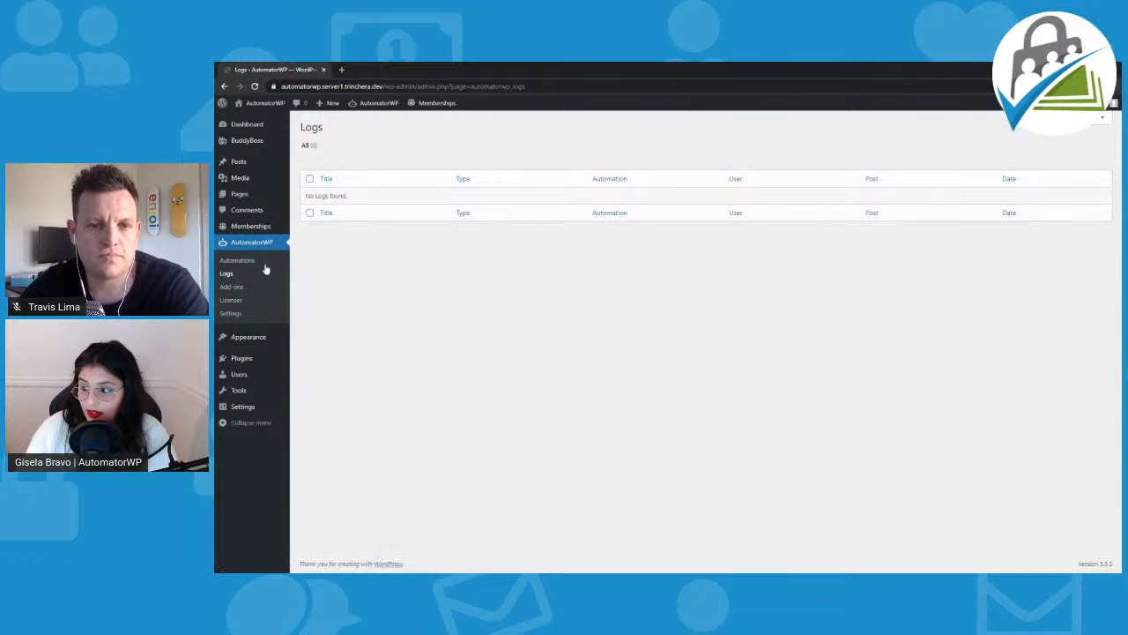
{"action": "left_click", "coordinate": [252, 263]}
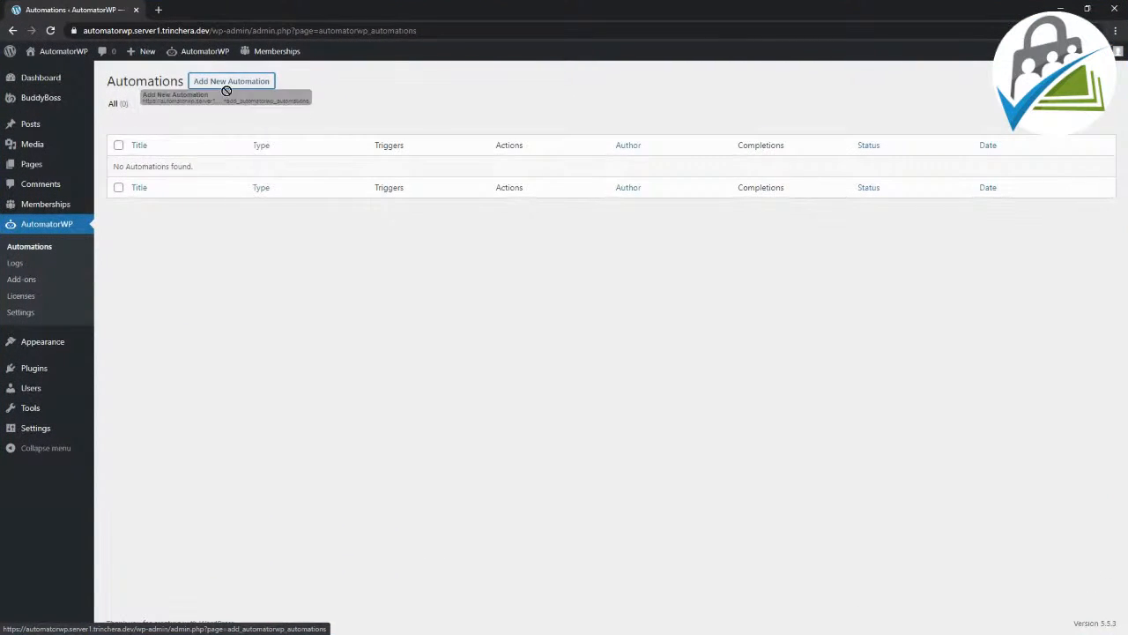
Step: Create a new automation of the Logged-in type
{"action": "left_click", "coordinate": [229, 87]}
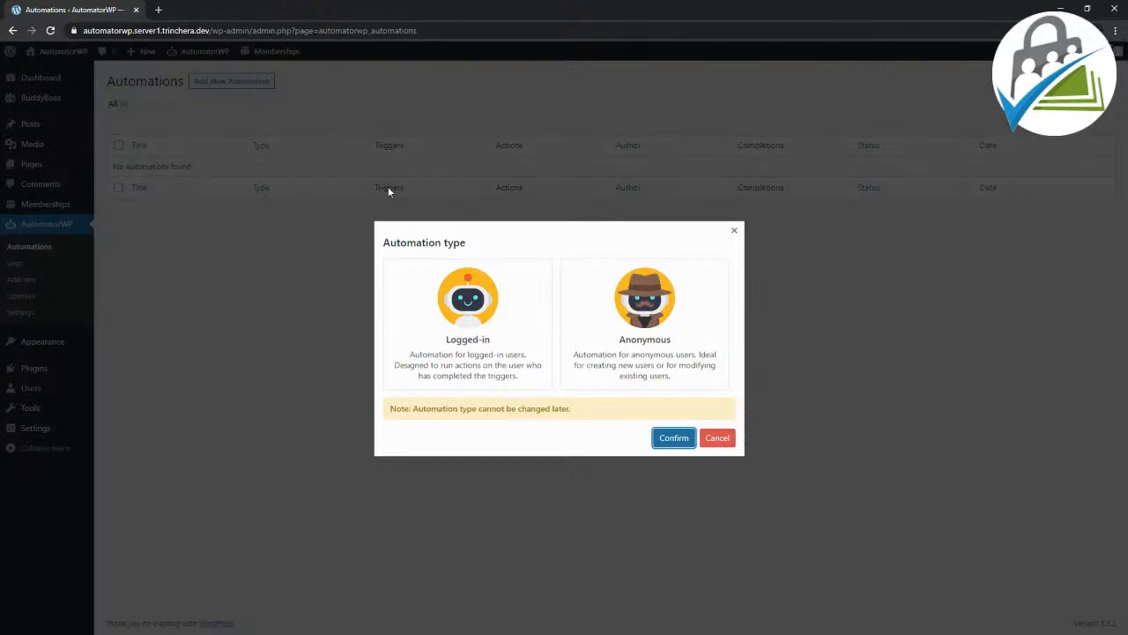
{"action": "left_click", "coordinate": [527, 356]}
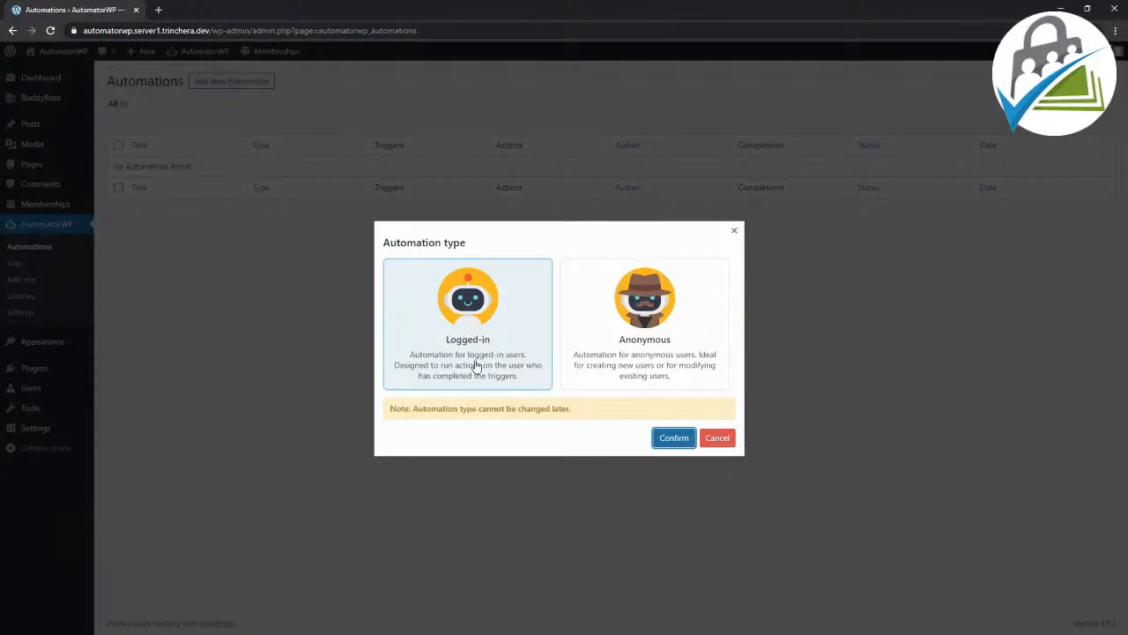
{"action": "left_click", "coordinate": [590, 343]}
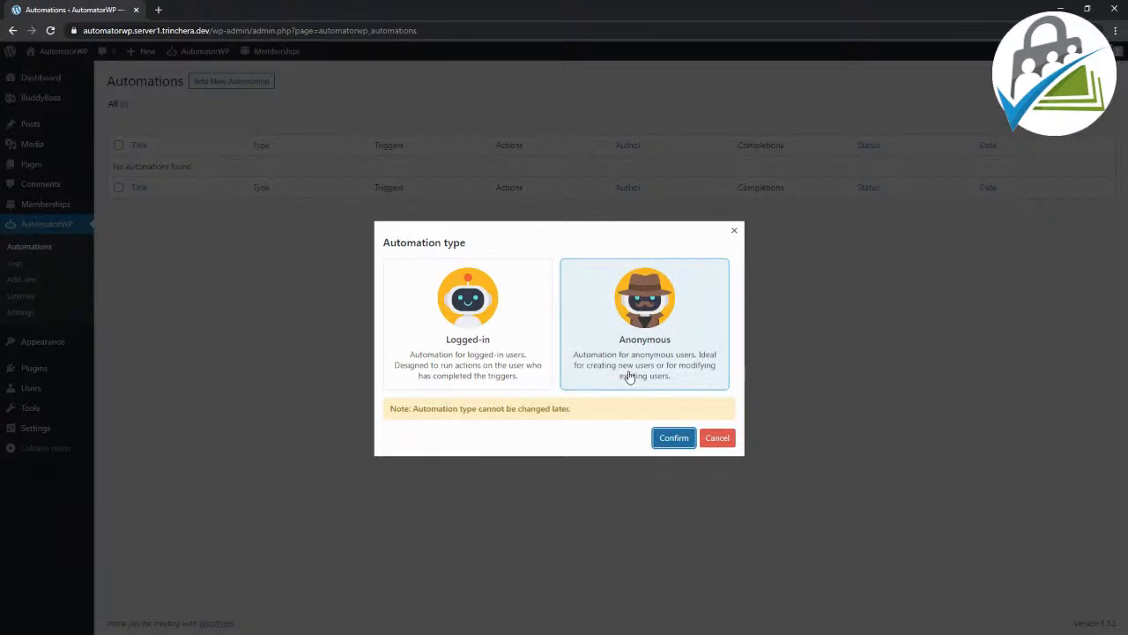
{"action": "left_click", "coordinate": [447, 370]}
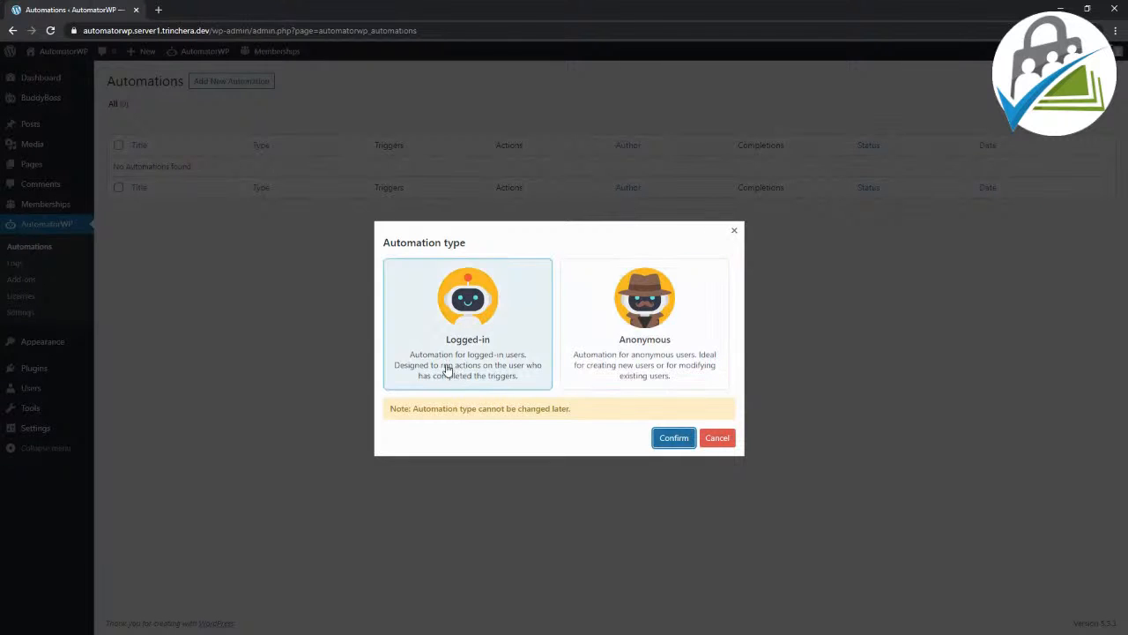
{"action": "left_click", "coordinate": [447, 371]}
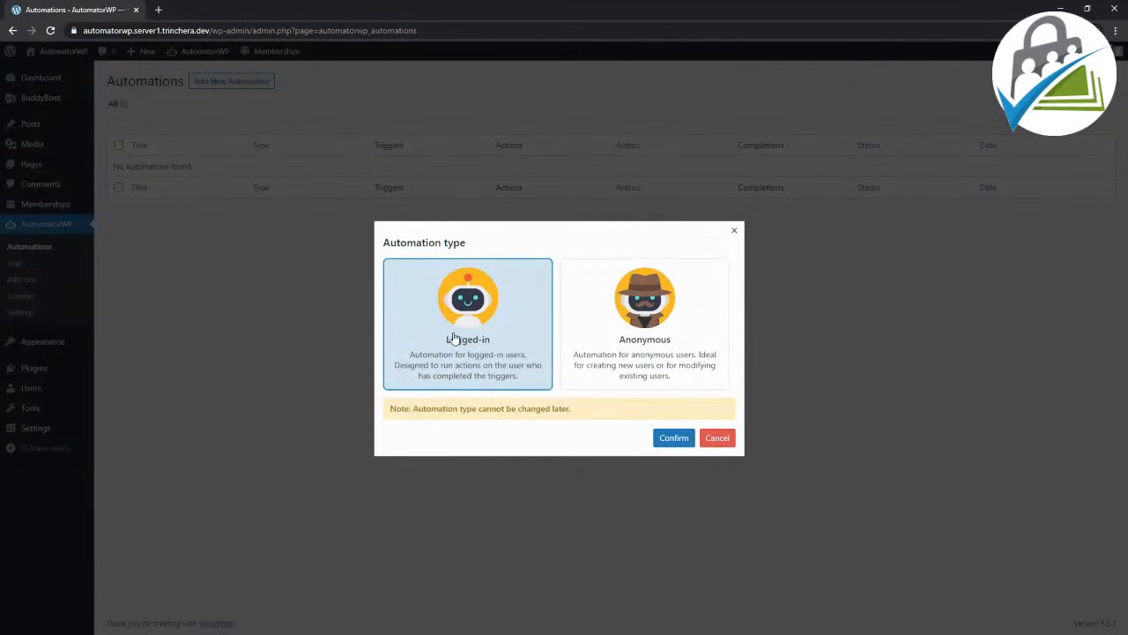
{"action": "left_click", "coordinate": [667, 441]}
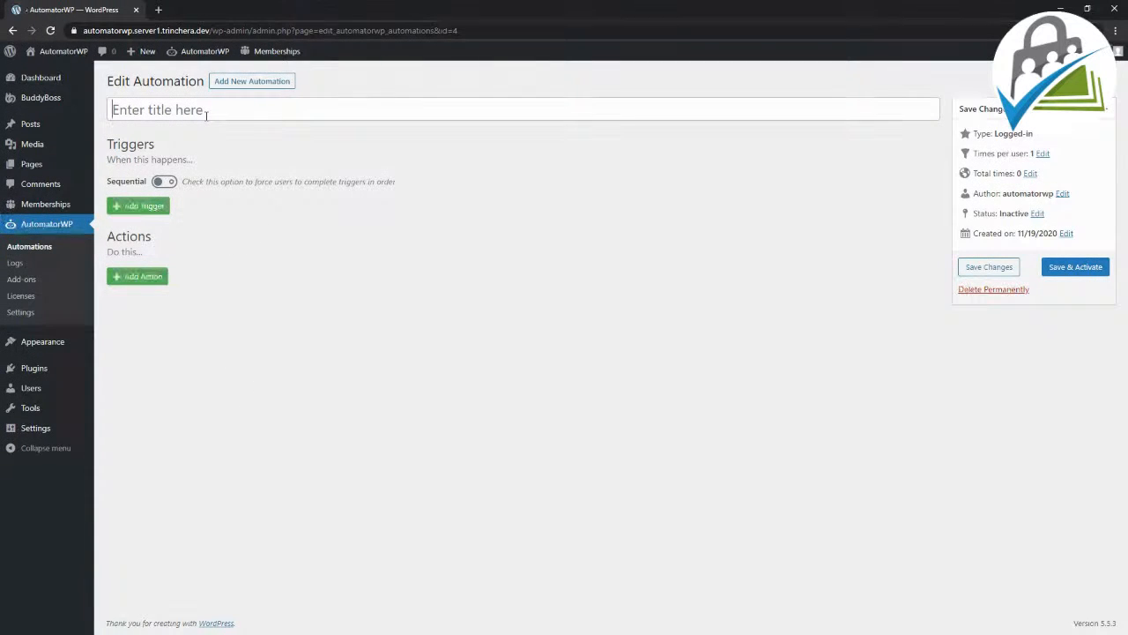
Step: Title the automation "AutomatorWP Demo"
{"action": "type", "text": "Automator"}
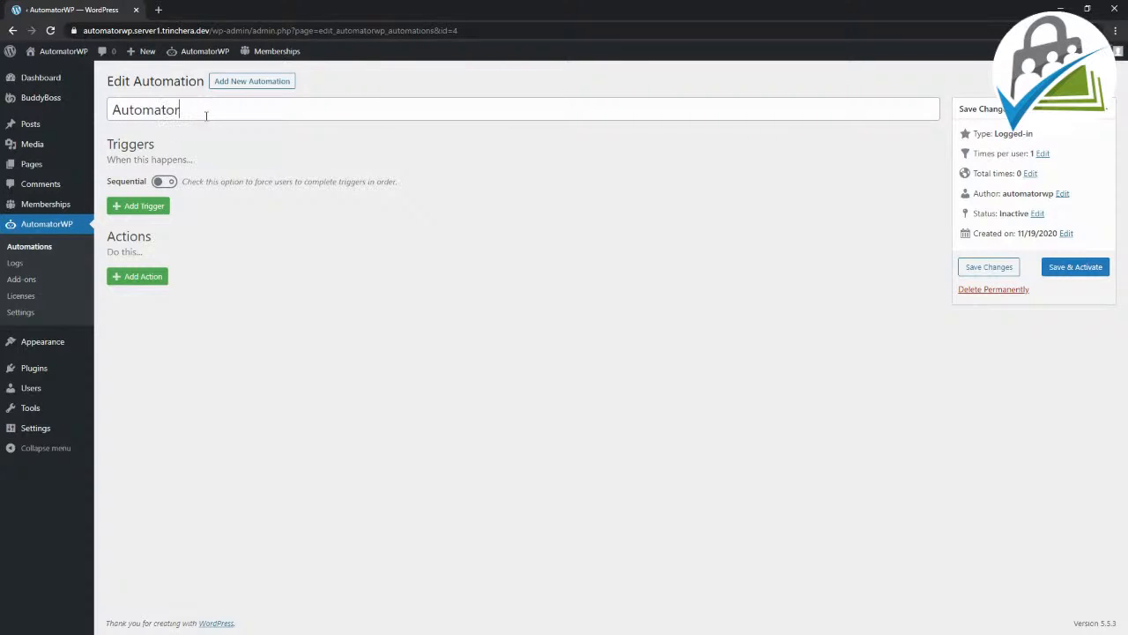
{"action": "type", "text": "WP Demo"}
{"action": "left_click", "coordinate": [321, 190]}
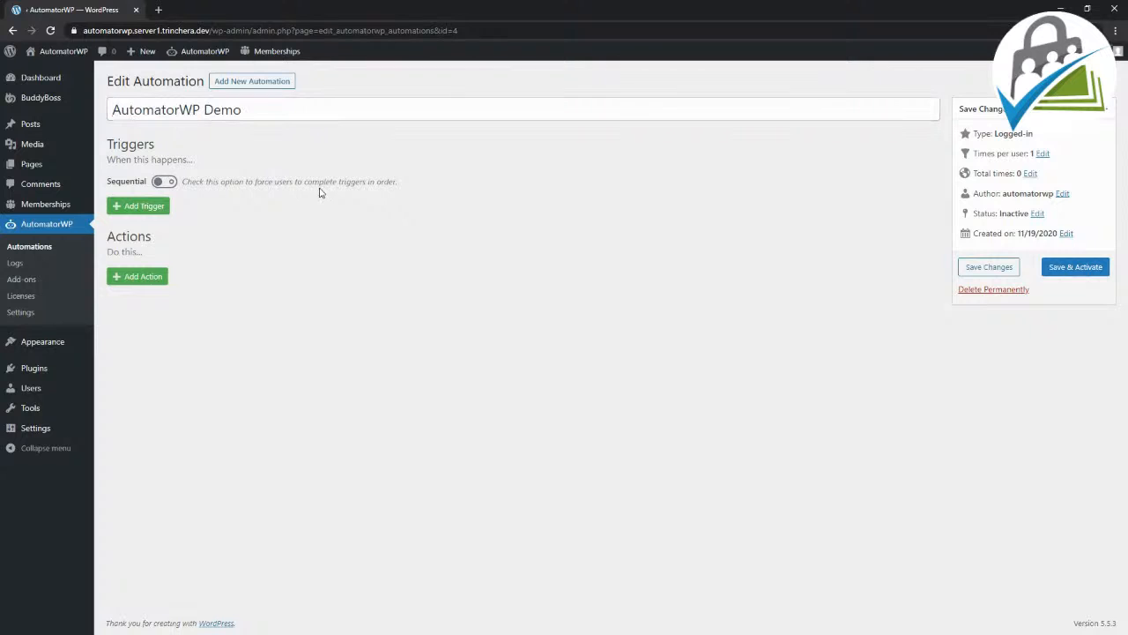
{"action": "left_click", "coordinate": [141, 206]}
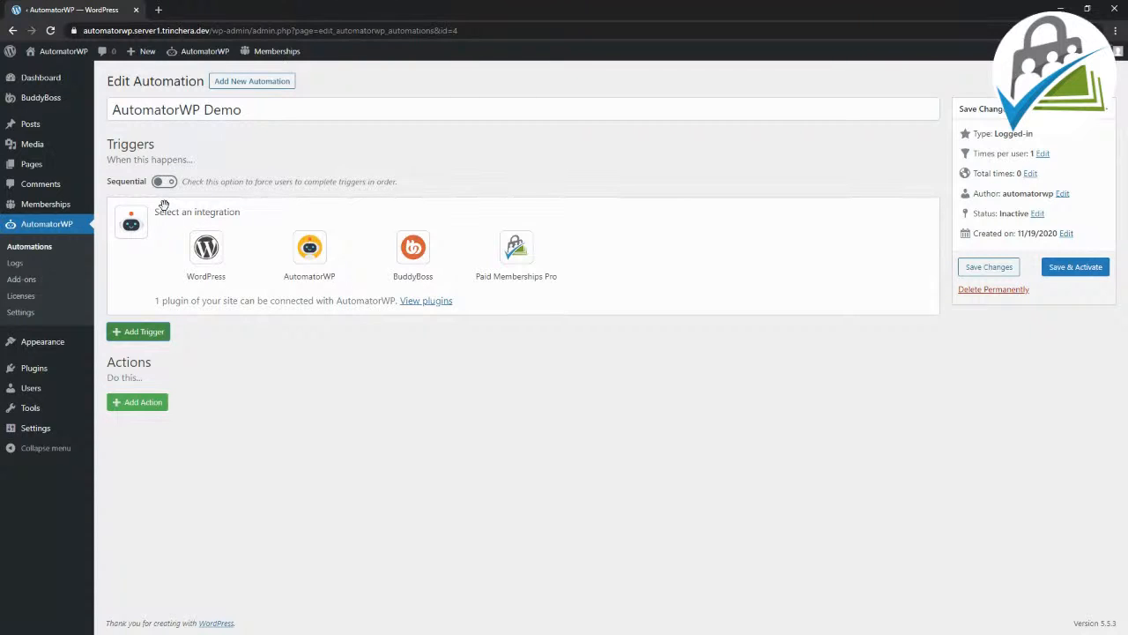
{"action": "left_click", "coordinate": [216, 254]}
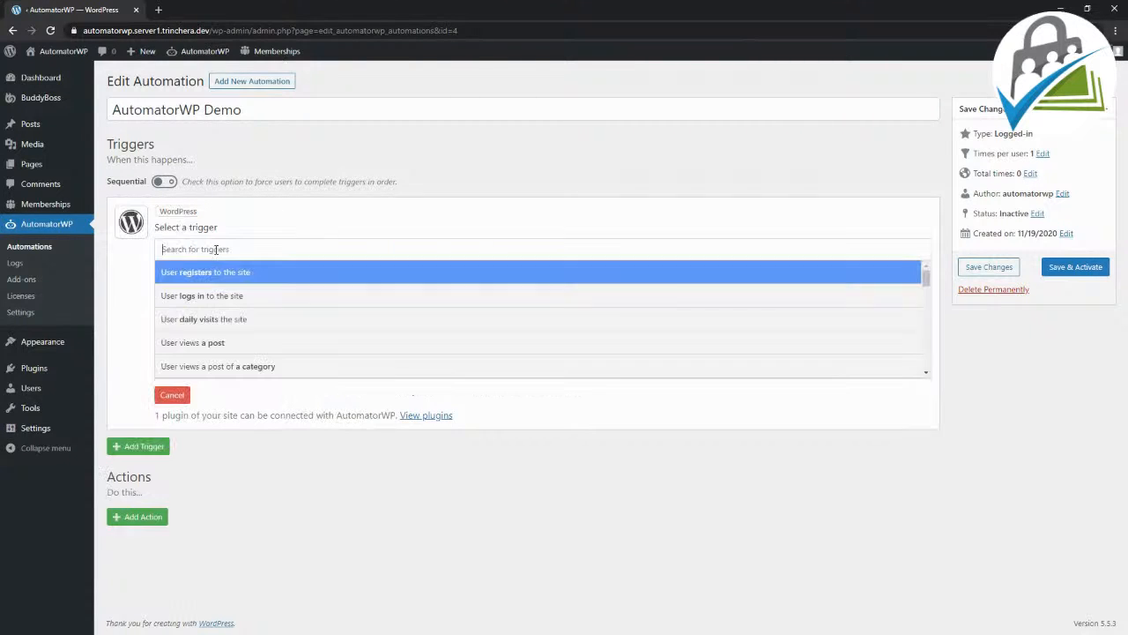
{"action": "scroll", "coordinate": [218, 294], "scroll_direction": "down", "scroll_amount": 3}
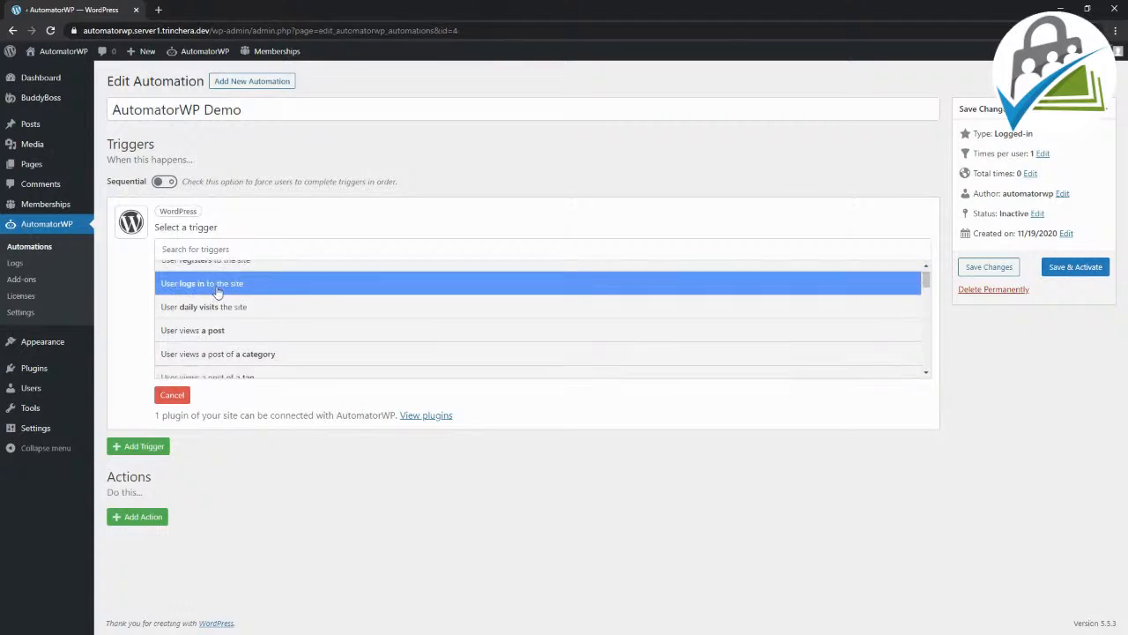
{"action": "scroll", "coordinate": [218, 293], "scroll_direction": "up", "scroll_amount": 3}
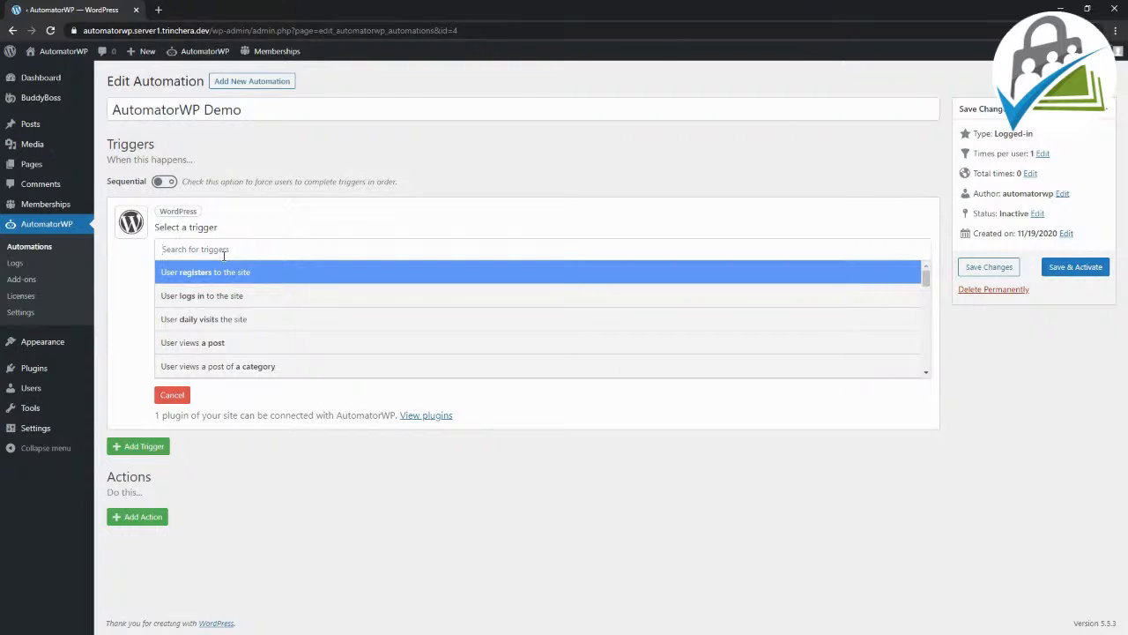
{"action": "type", "text": "m"}
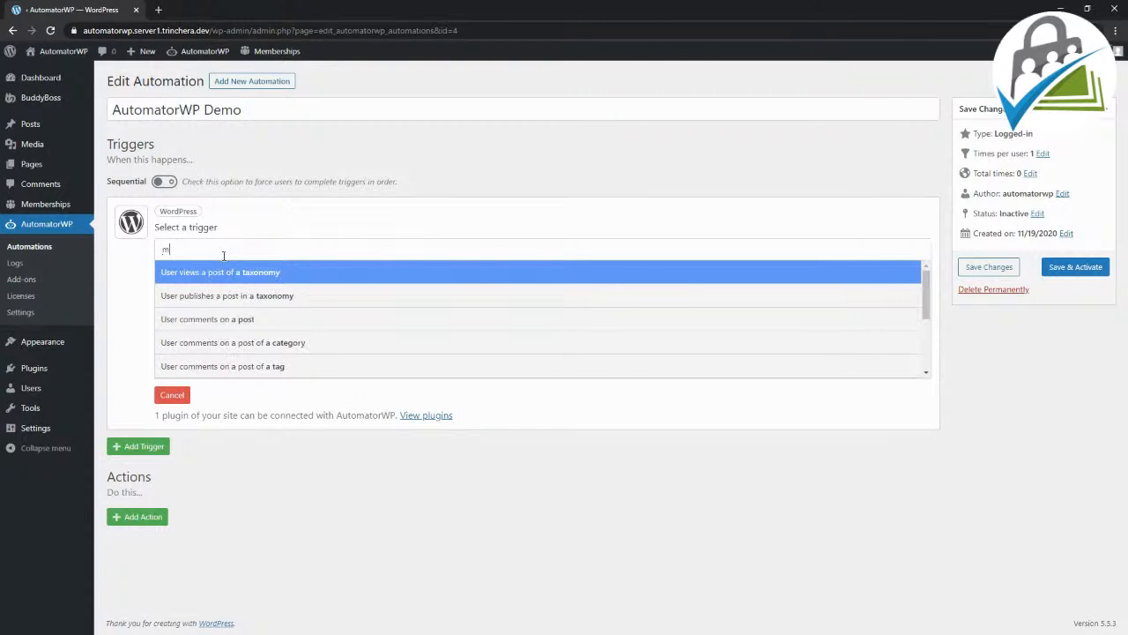
{"action": "type", "text": "em"}
{"action": "key", "text": "BackSpace"}
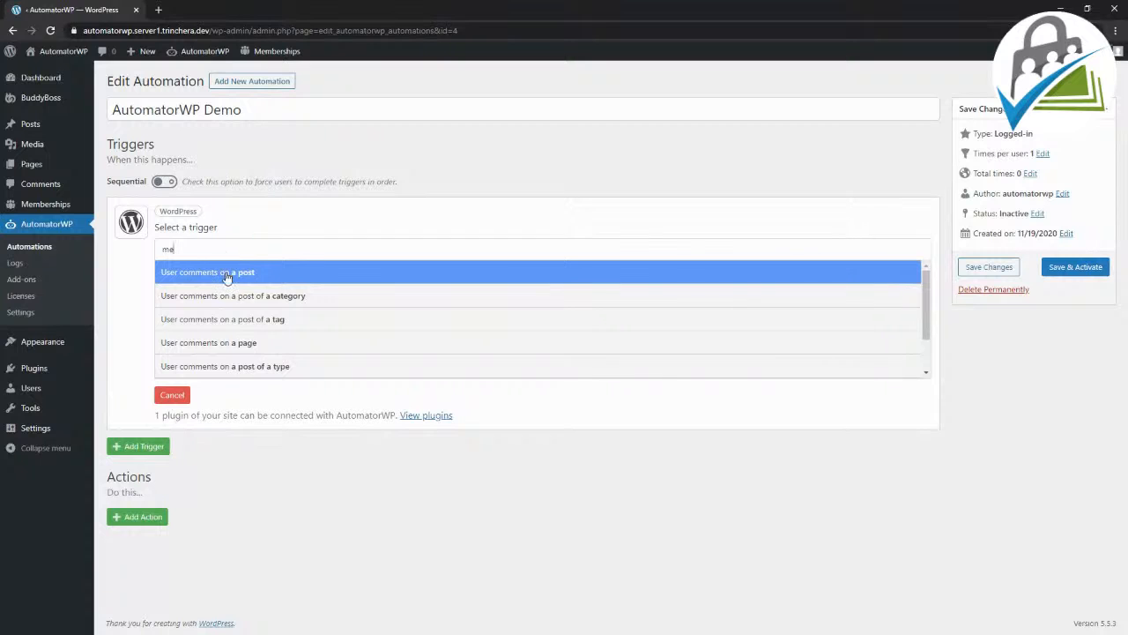
{"action": "scroll", "coordinate": [238, 326], "scroll_direction": "down", "scroll_amount": 1}
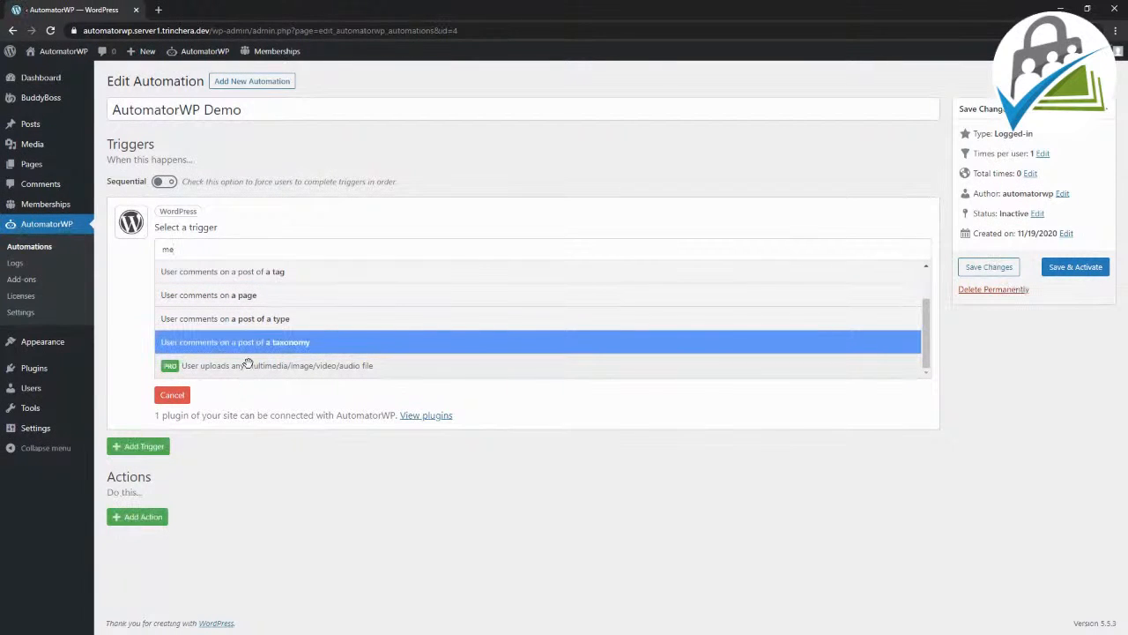
{"action": "scroll", "coordinate": [251, 340], "scroll_direction": "up", "scroll_amount": 1}
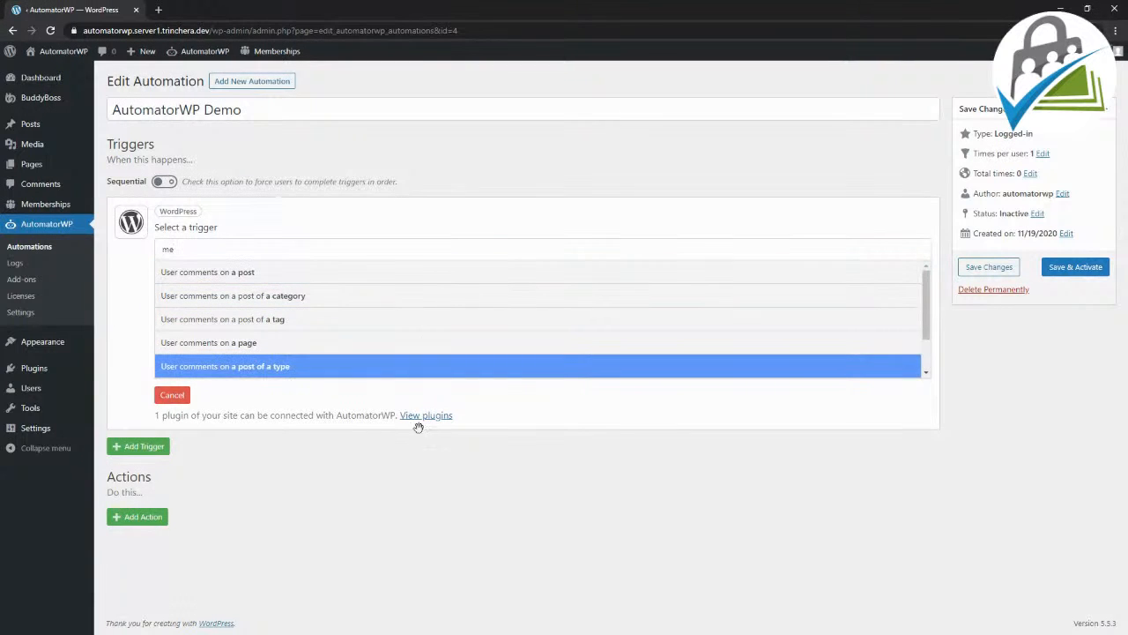
{"action": "left_click", "coordinate": [172, 395]}
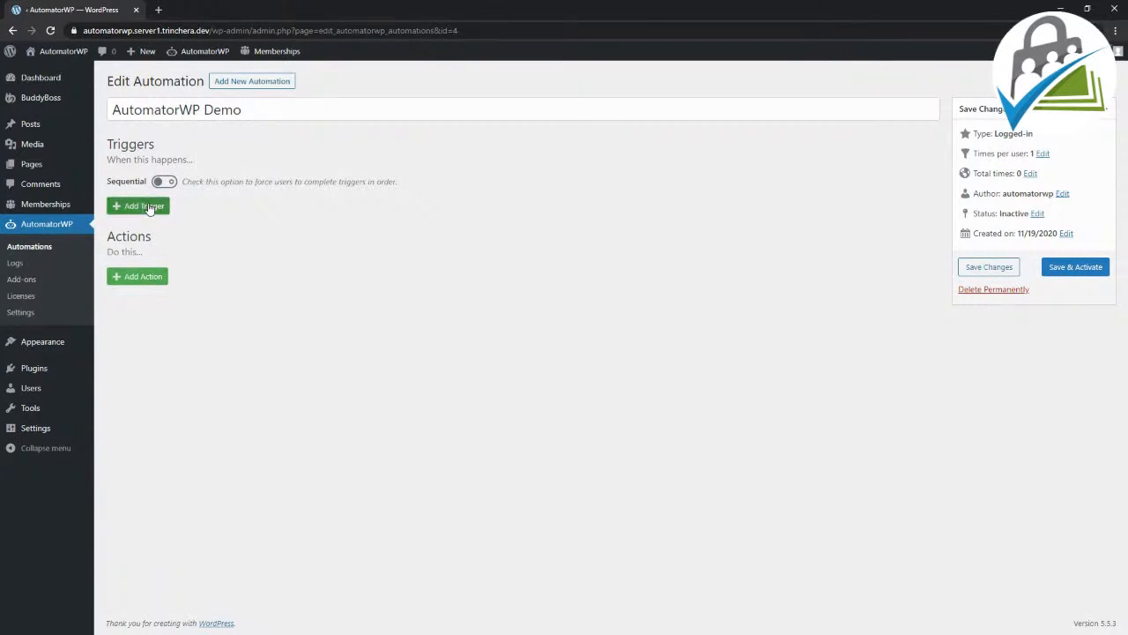
Step: Add a Paid Memberships Pro trigger for a user purchasing a membership level, with the level set to Level 2
{"action": "left_click", "coordinate": [139, 205]}
{"action": "left_click", "coordinate": [518, 248]}
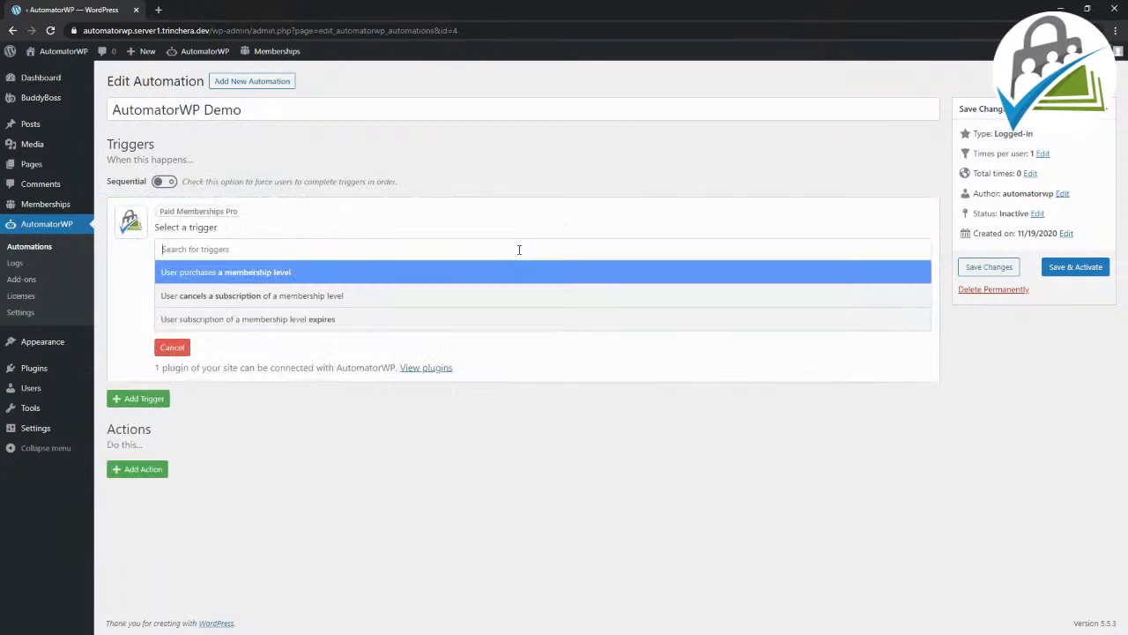
{"action": "left_click", "coordinate": [292, 275]}
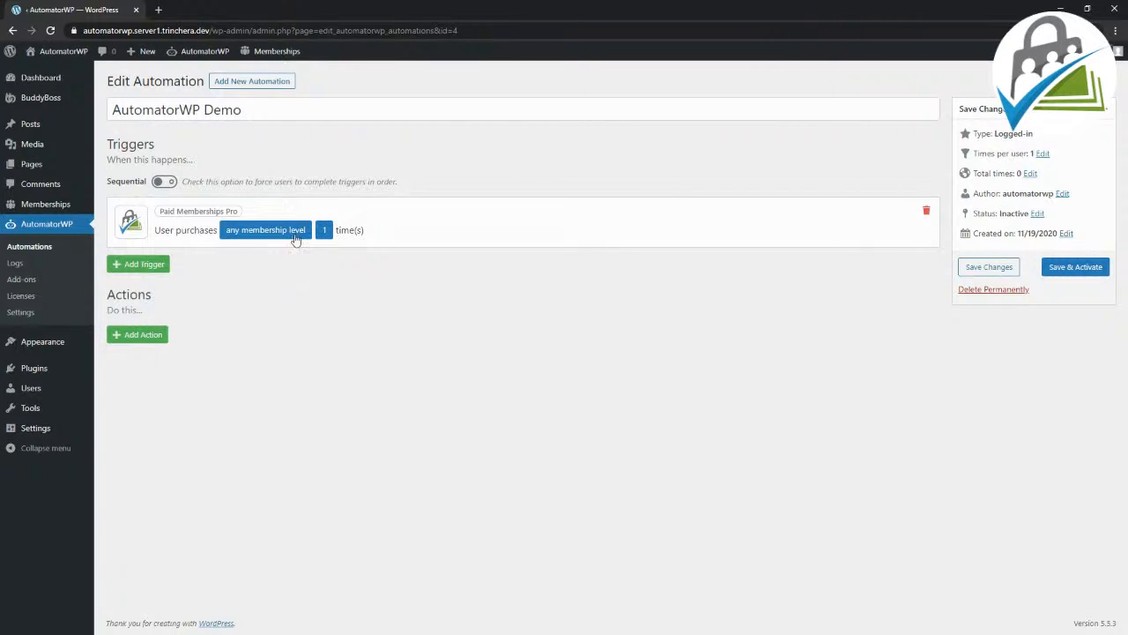
{"action": "left_click", "coordinate": [296, 231]}
{"action": "left_click", "coordinate": [278, 282]}
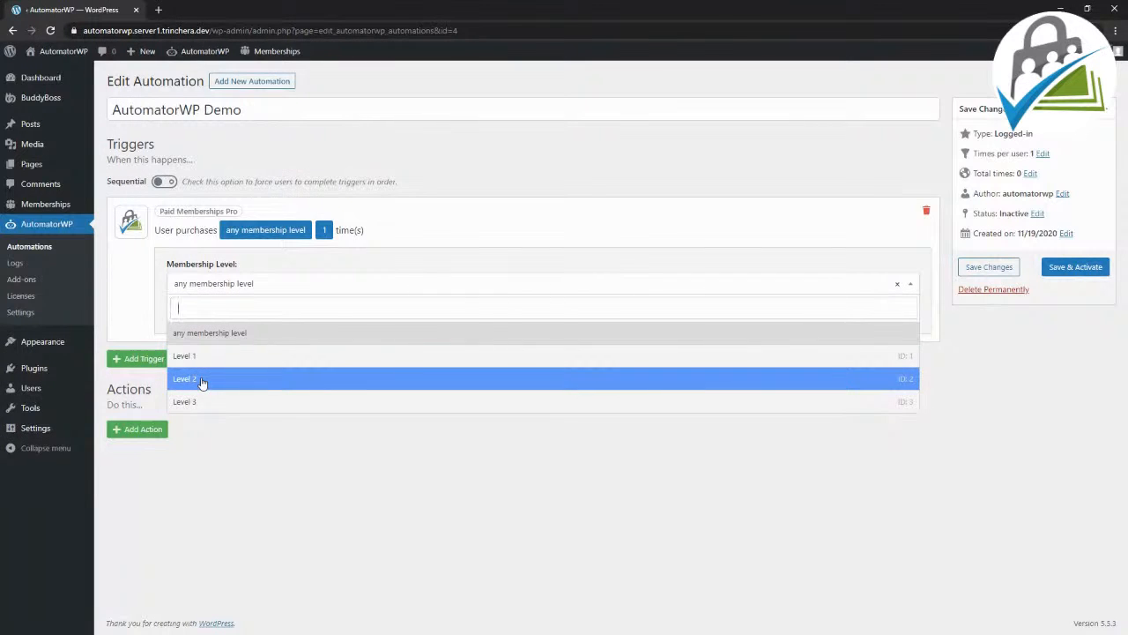
{"action": "left_click", "coordinate": [202, 380]}
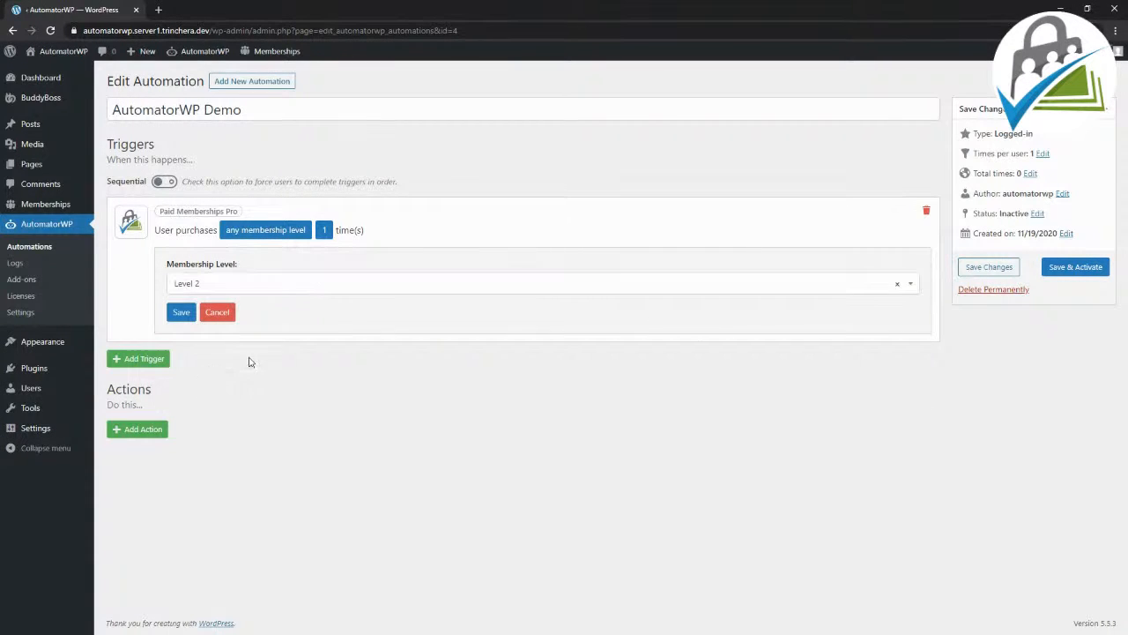
{"action": "left_click", "coordinate": [175, 315]}
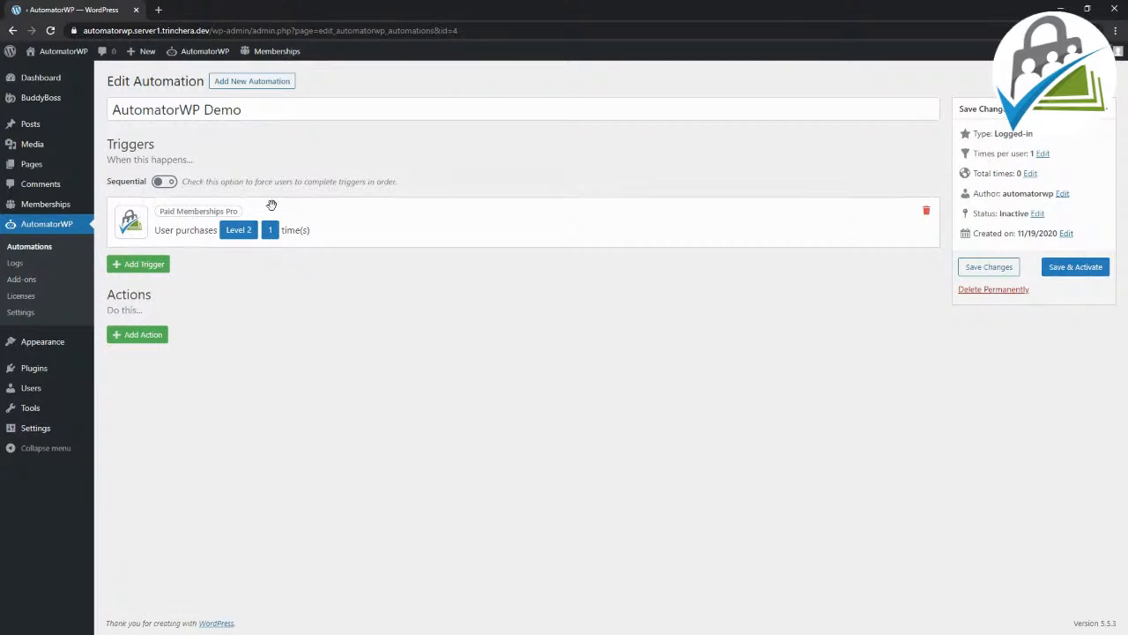
Step: Add a second trigger from the WordPress integration for when a user views a page
{"action": "left_click", "coordinate": [148, 265]}
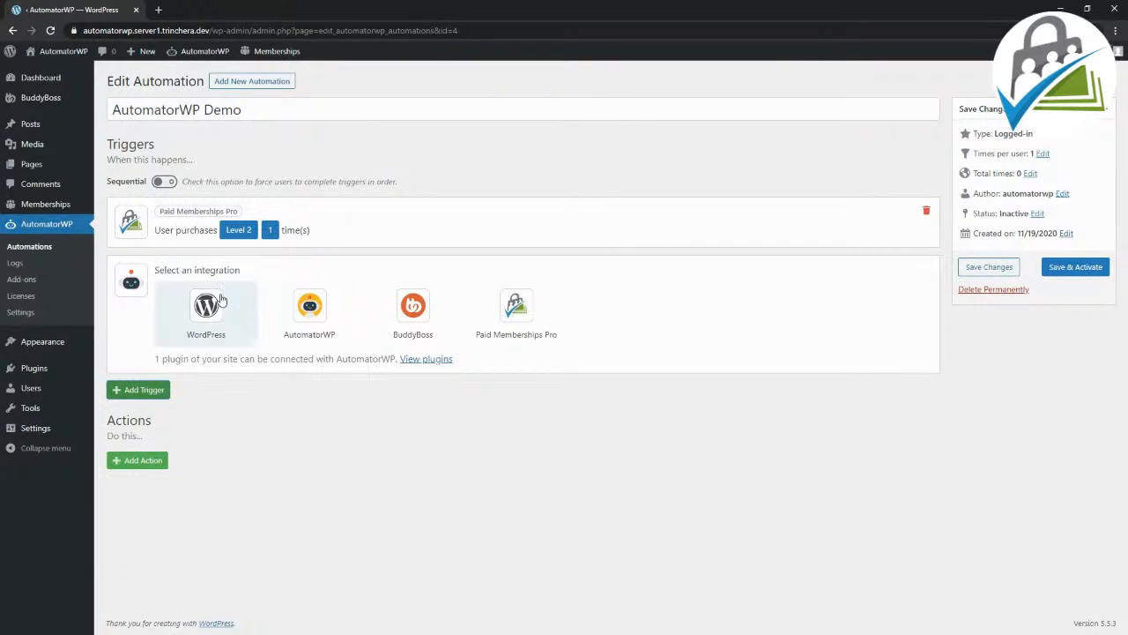
{"action": "left_click", "coordinate": [217, 296]}
{"action": "type", "text": "views"}
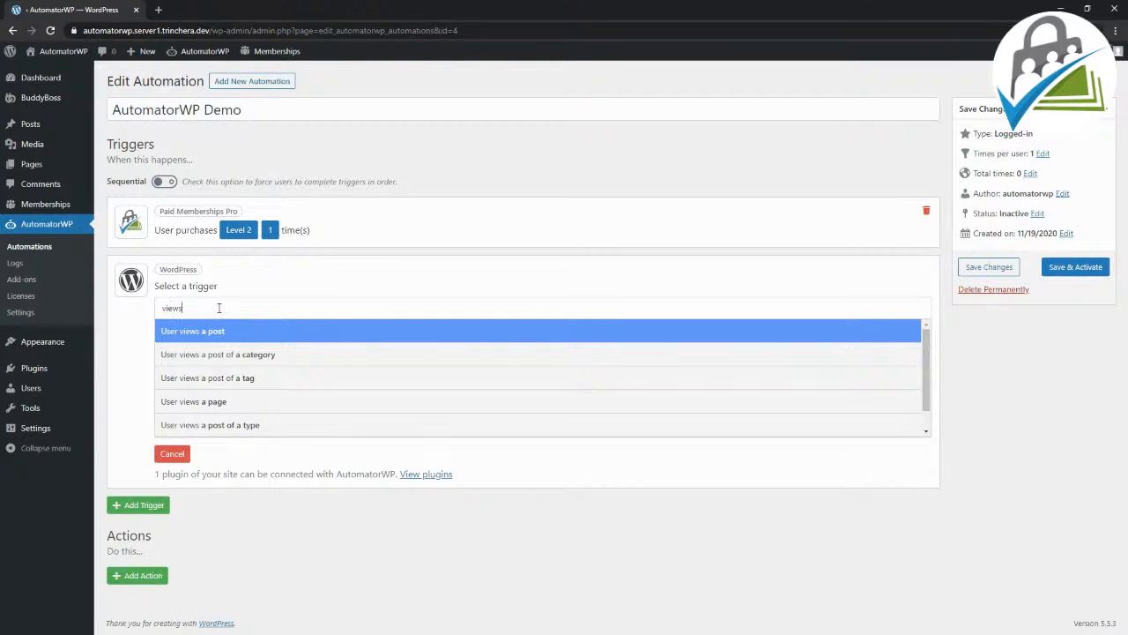
{"action": "scroll", "coordinate": [255, 402], "scroll_direction": "down", "scroll_amount": 1}
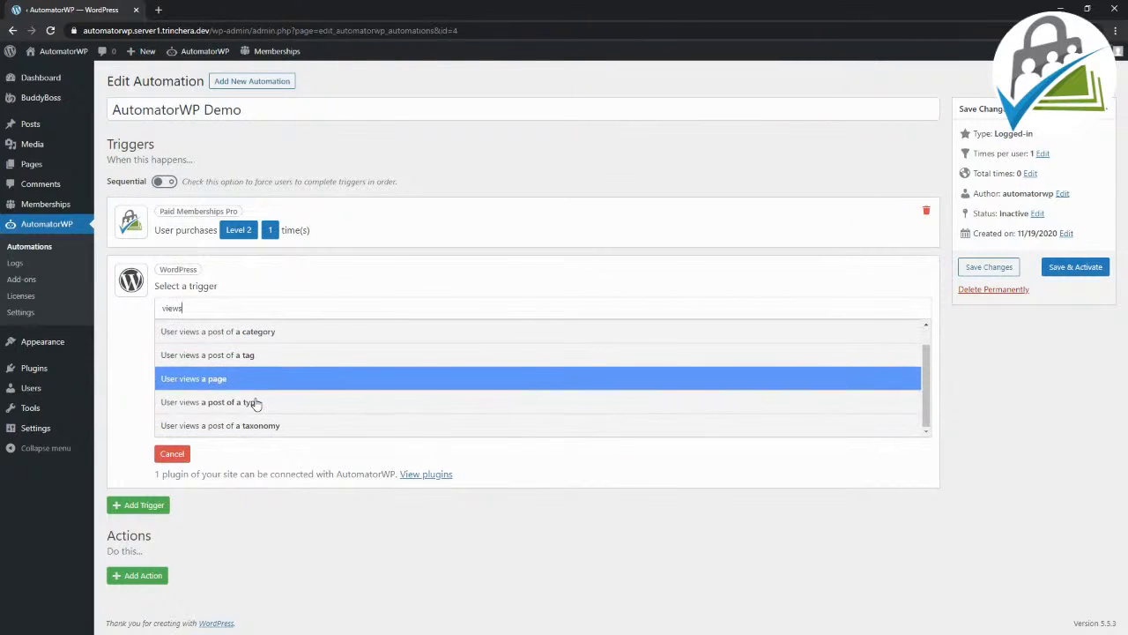
{"action": "left_click", "coordinate": [249, 381]}
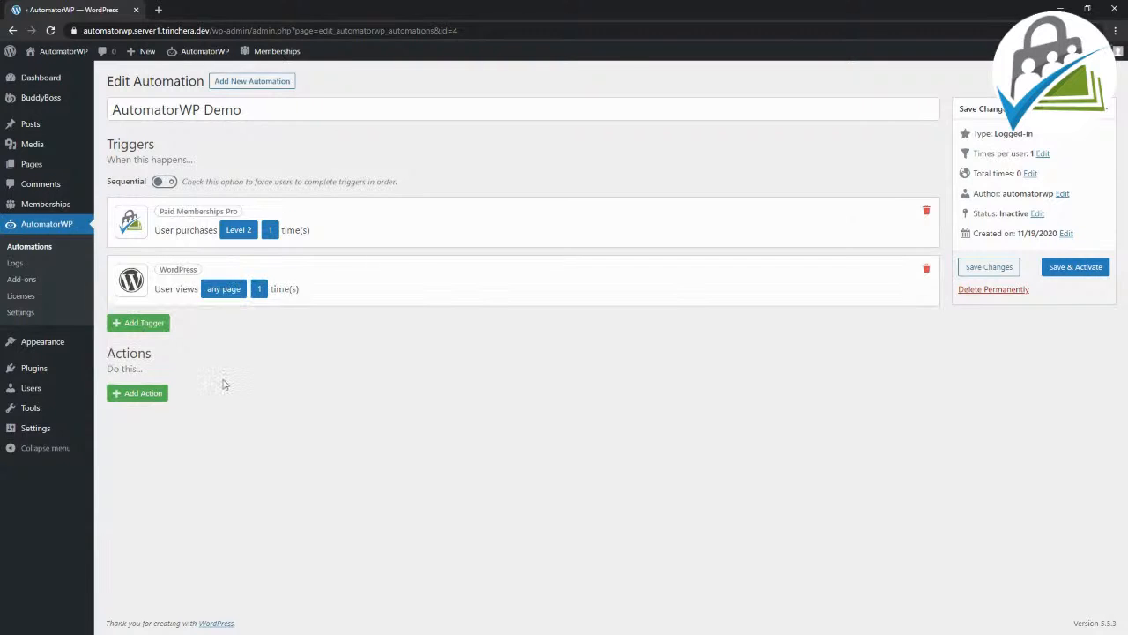
Step: Set the page of the WordPress views trigger to Membership Levels and save it
{"action": "left_click", "coordinate": [231, 291]}
{"action": "left_click", "coordinate": [236, 353]}
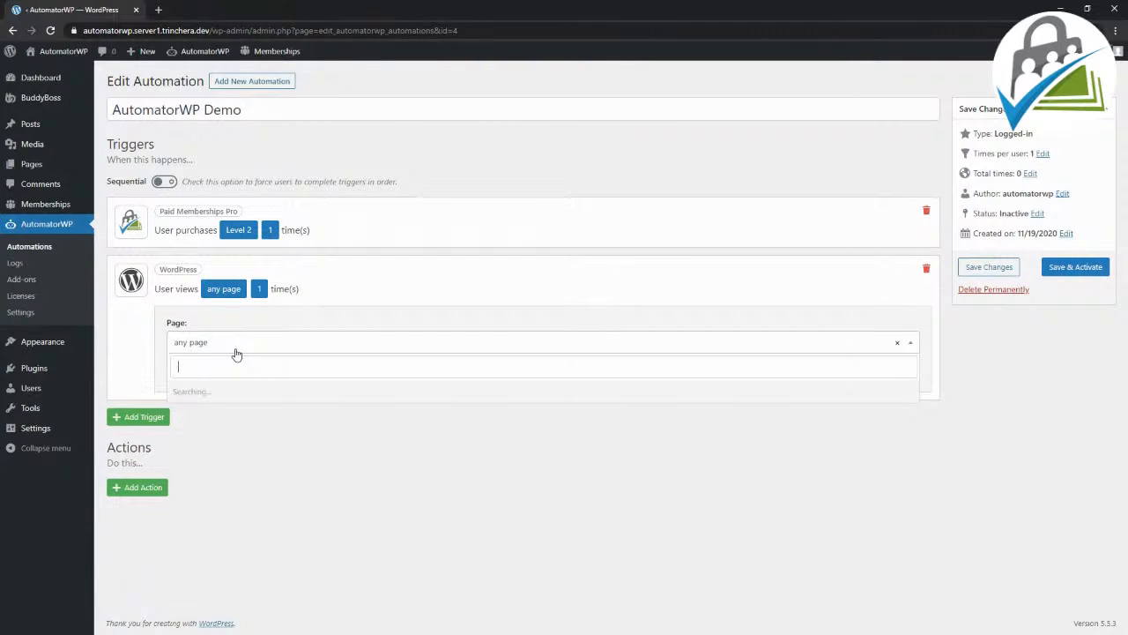
{"action": "scroll", "coordinate": [231, 423], "scroll_direction": "down", "scroll_amount": 3}
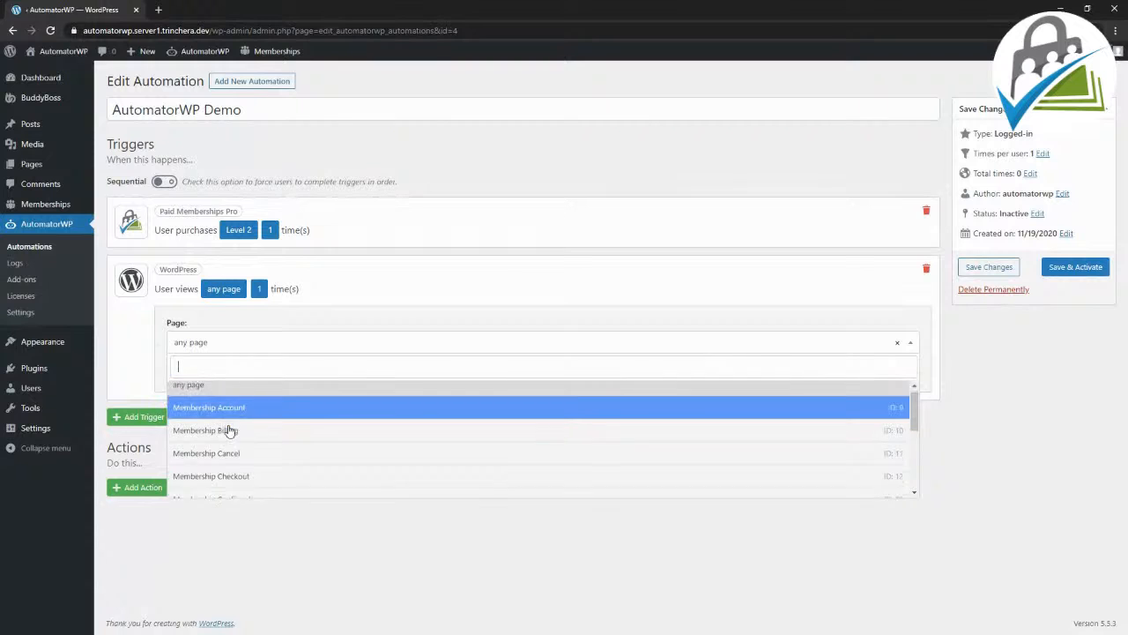
{"action": "left_click", "coordinate": [232, 440]}
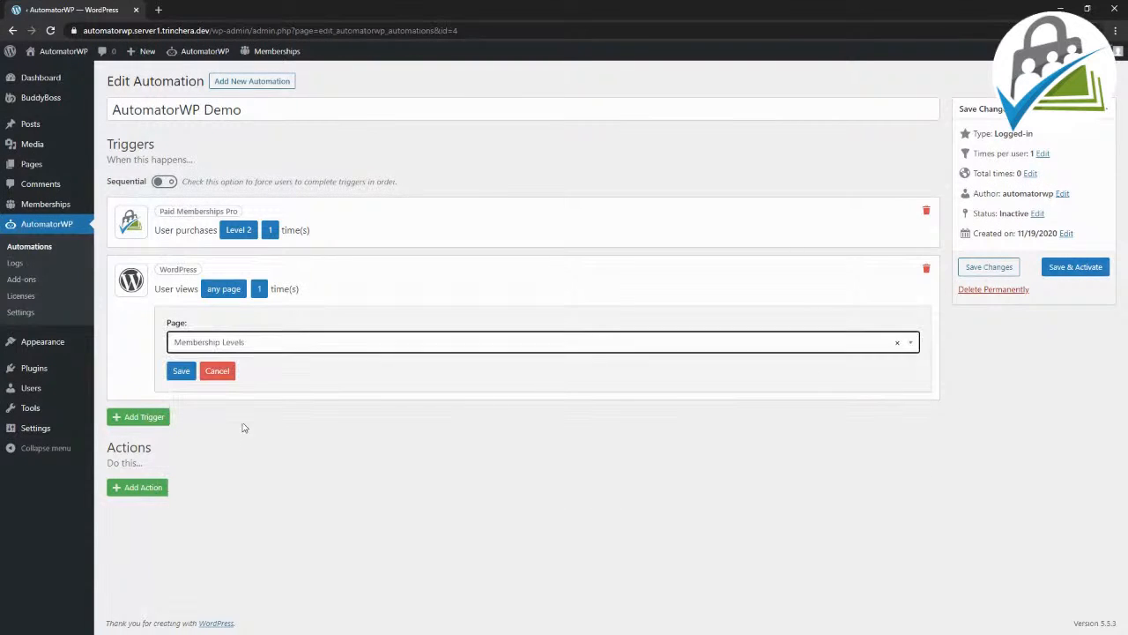
{"action": "left_click", "coordinate": [183, 371]}
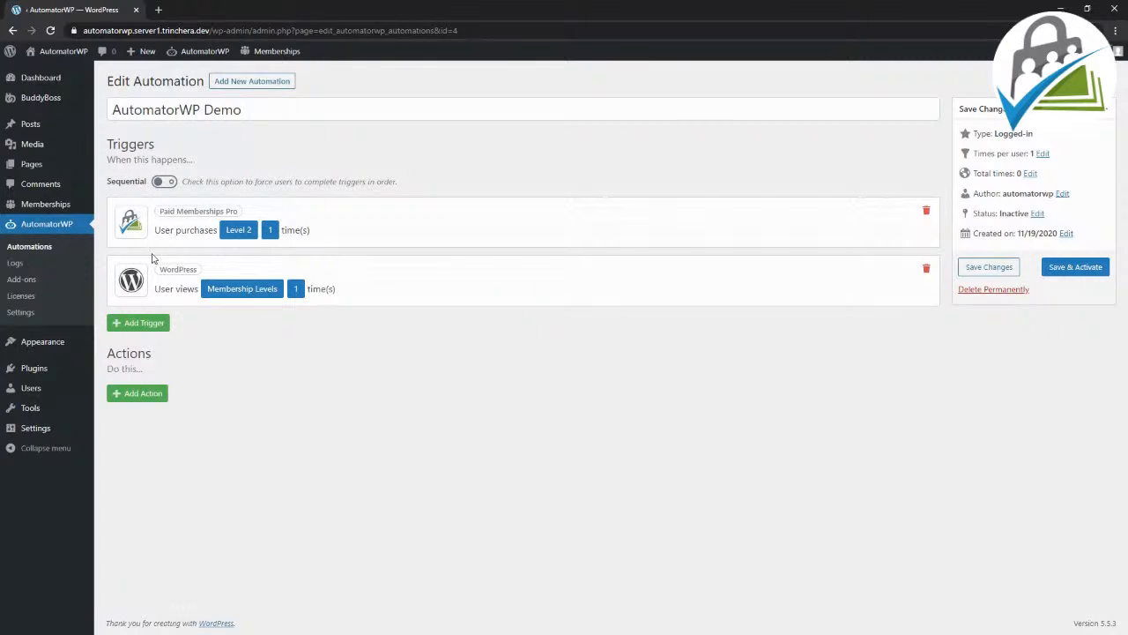
Step: Try sequential triggers with the WordPress trigger moved first, restore the original order and turn the Sequential option off
{"action": "mouse_move", "coordinate": [150, 275]}
{"action": "left_mouse_down"}
{"action": "mouse_move", "coordinate": [148, 233]}
{"action": "mouse_move", "coordinate": [148, 289]}
{"action": "left_mouse_up"}
{"action": "left_click", "coordinate": [164, 181]}
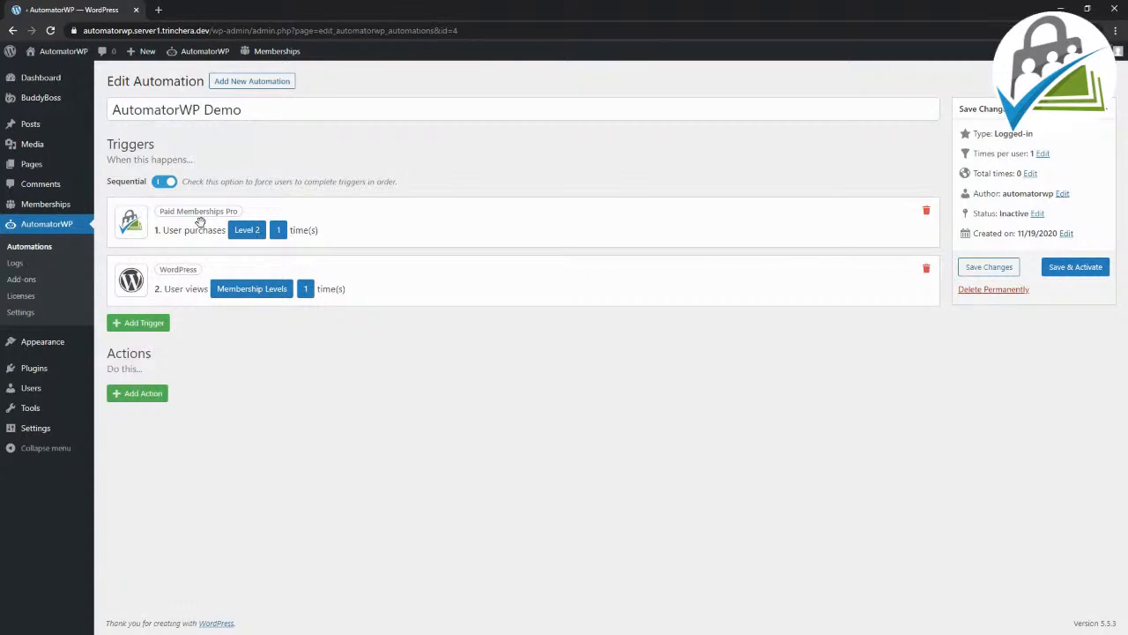
{"action": "left_click_drag", "start_coordinate": [174, 288], "coordinate": [180, 216]}
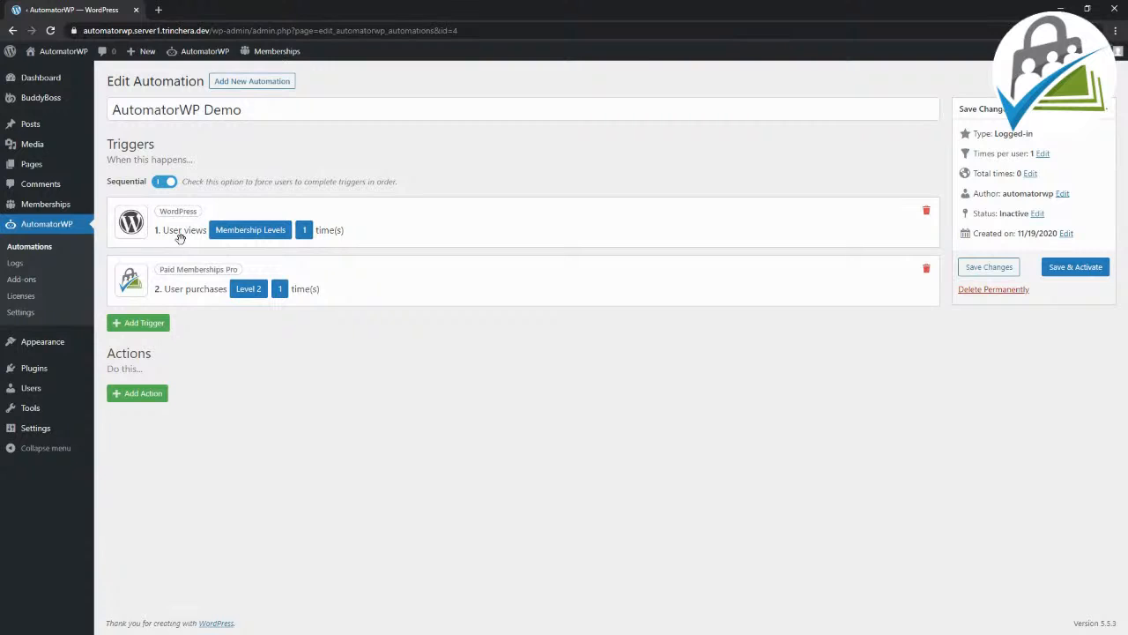
{"action": "left_click_drag", "start_coordinate": [185, 291], "coordinate": [190, 222]}
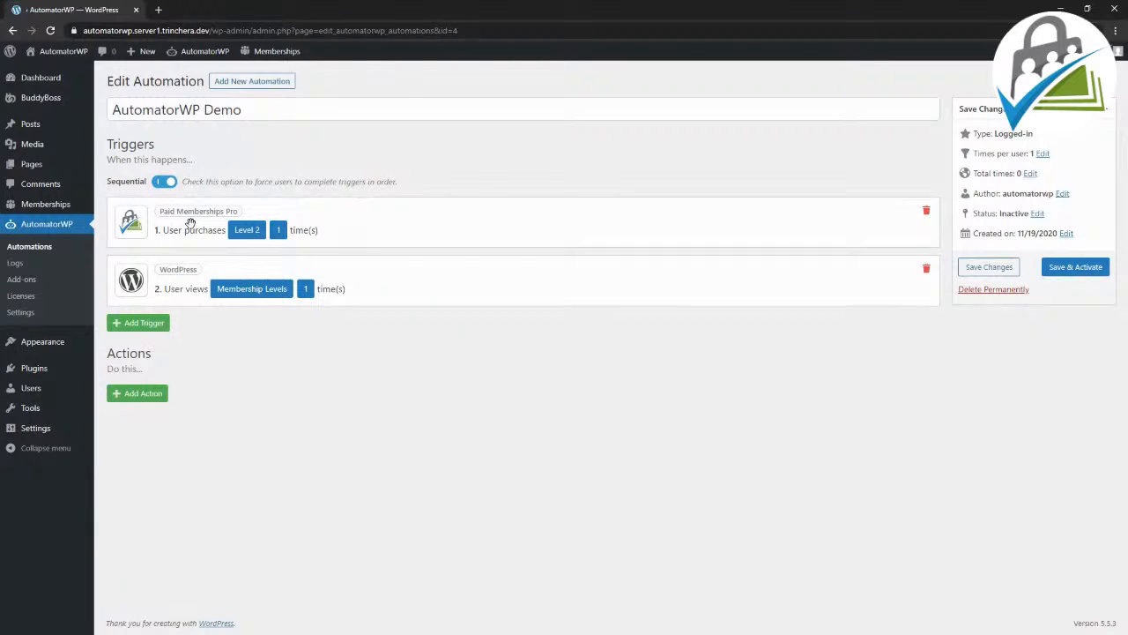
{"action": "left_click", "coordinate": [166, 183]}
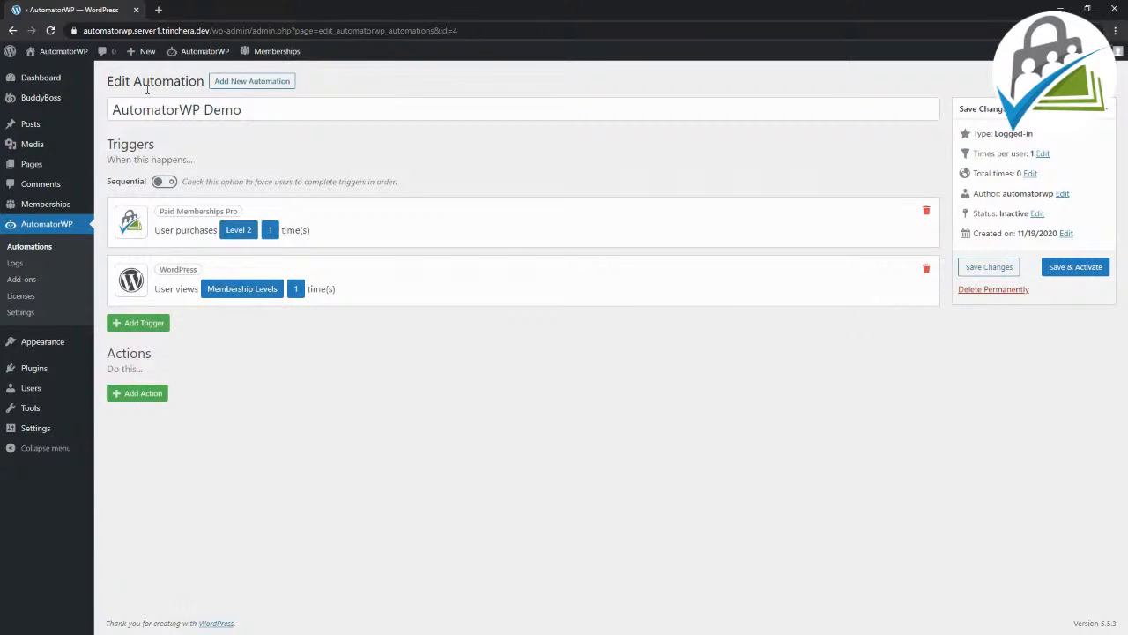
Step: Enable Sequential and place the WordPress page-view trigger ahead of the Paid Memberships Pro purchase trigger
{"action": "left_click", "coordinate": [163, 182]}
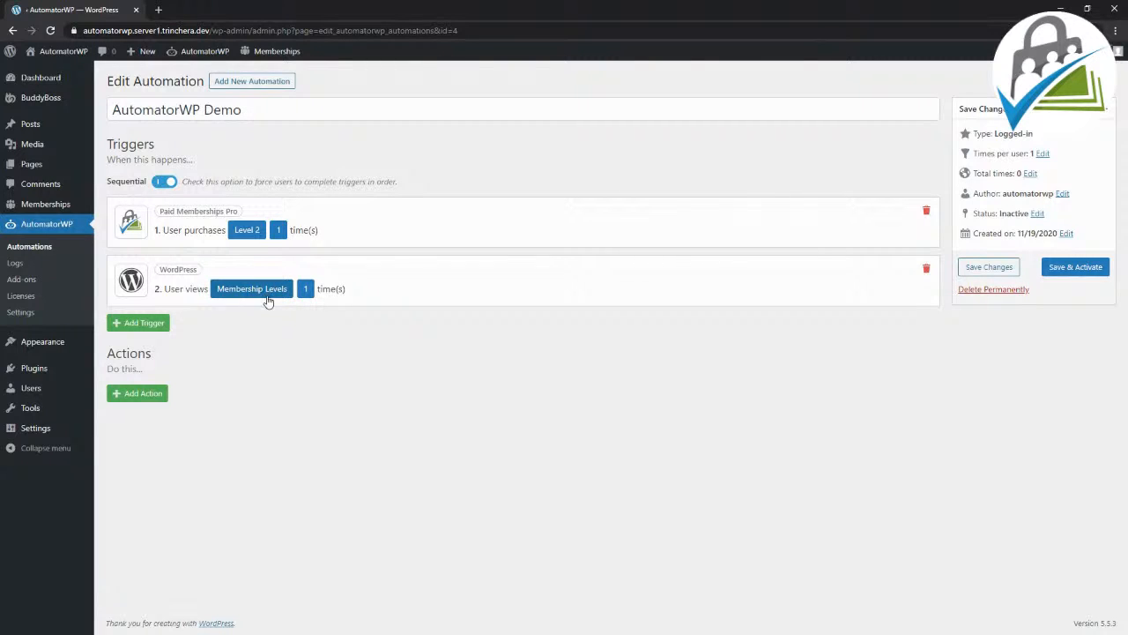
{"action": "left_click_drag", "start_coordinate": [162, 288], "coordinate": [165, 230]}
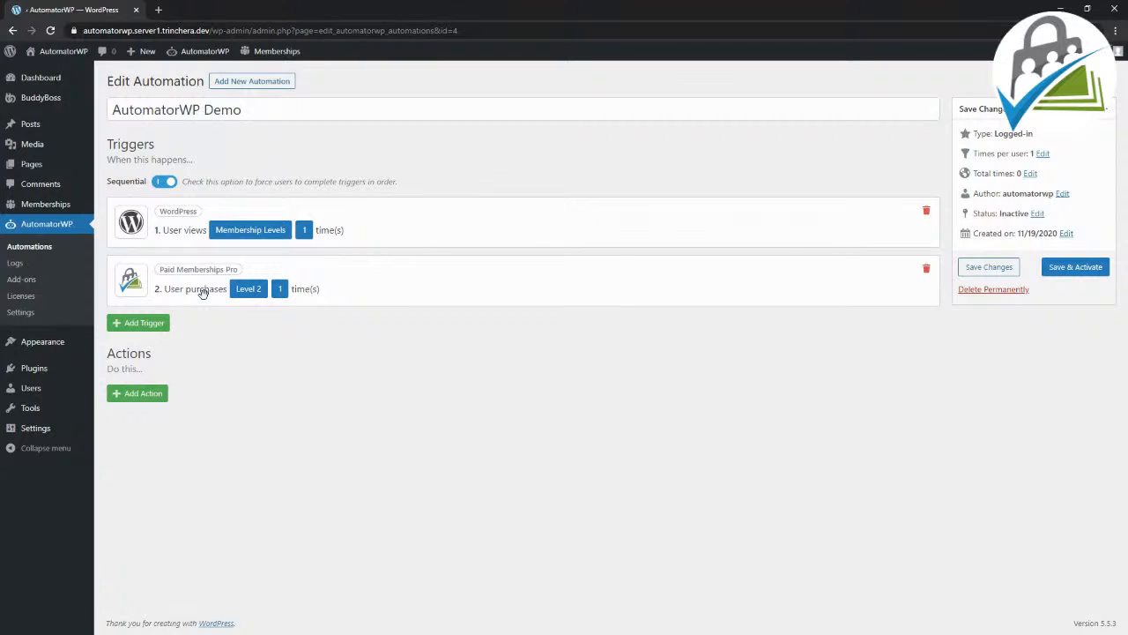
{"action": "left_click_drag", "start_coordinate": [202, 294], "coordinate": [206, 218]}
{"action": "left_click_drag", "start_coordinate": [175, 286], "coordinate": [179, 229]}
Step: Add a BuddyBoss action that adds an activity to the user
{"action": "left_click", "coordinate": [132, 394]}
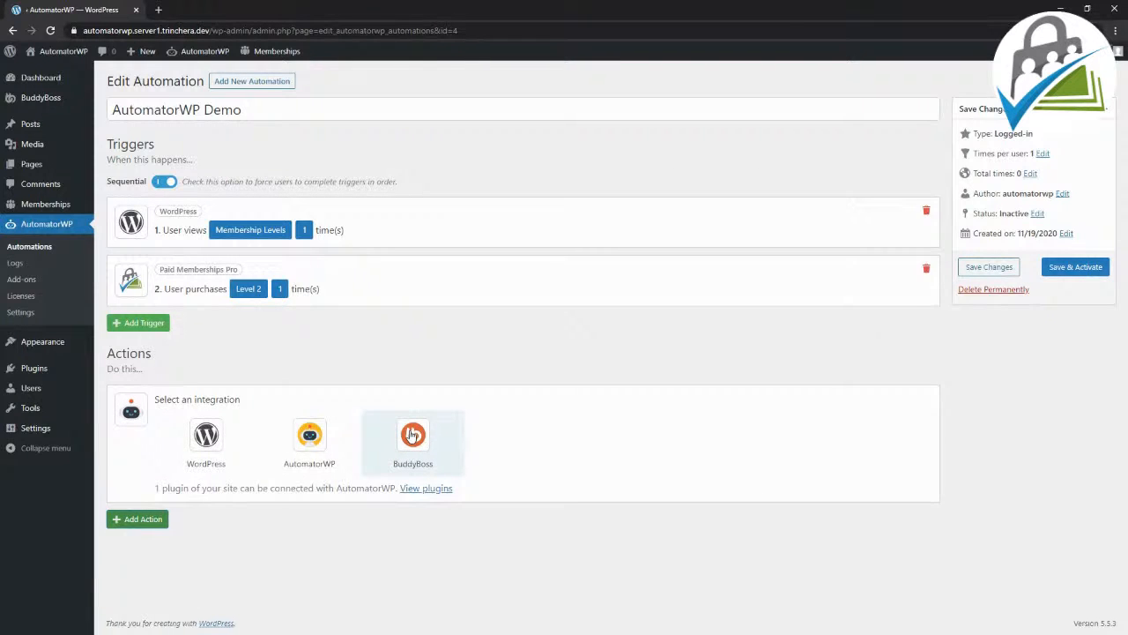
{"action": "left_click", "coordinate": [412, 436]}
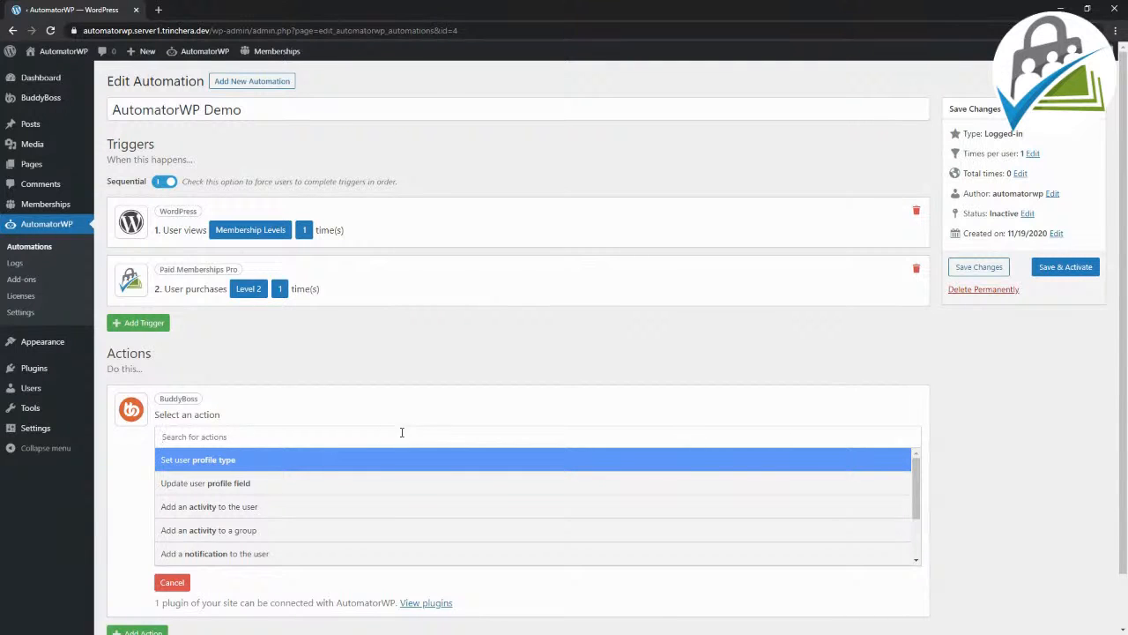
{"action": "left_click", "coordinate": [264, 514]}
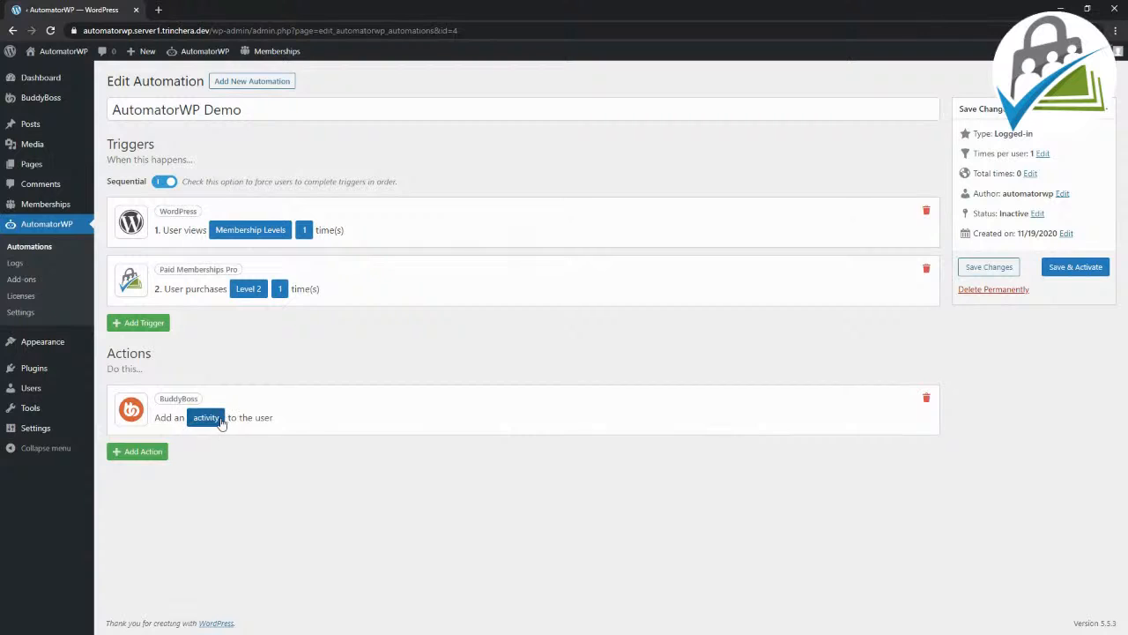
Step: Open the BuddyBoss activity settings and insert the user's Display name tag into the activity content
{"action": "left_click", "coordinate": [205, 418]}
{"action": "scroll", "coordinate": [265, 406], "scroll_direction": "down", "scroll_amount": 1}
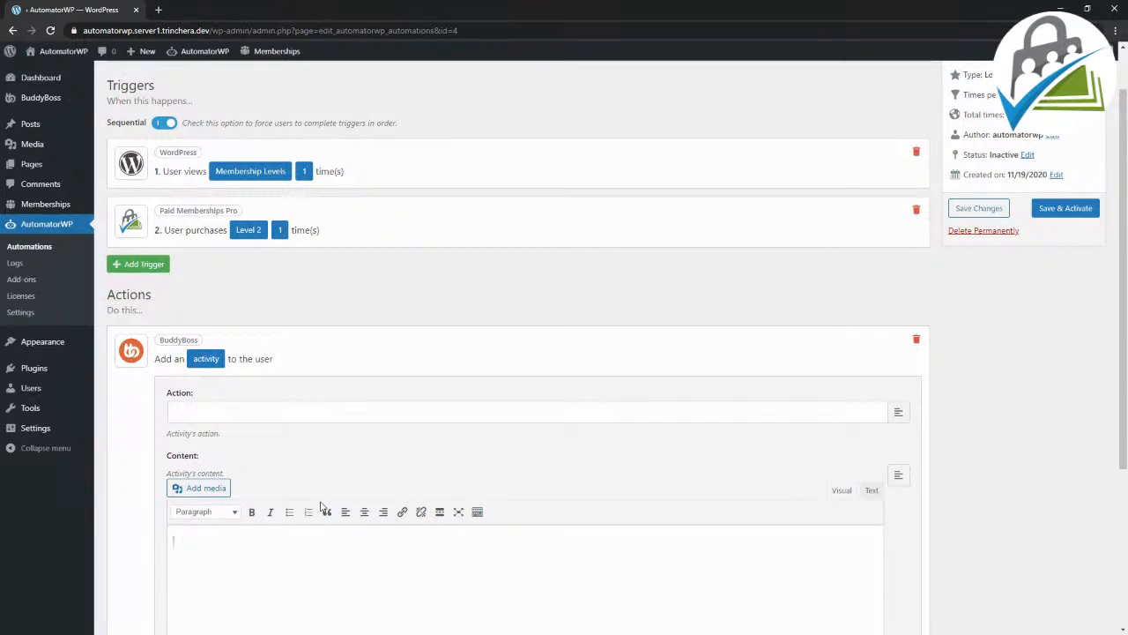
{"action": "scroll", "coordinate": [320, 503], "scroll_direction": "down", "scroll_amount": 1}
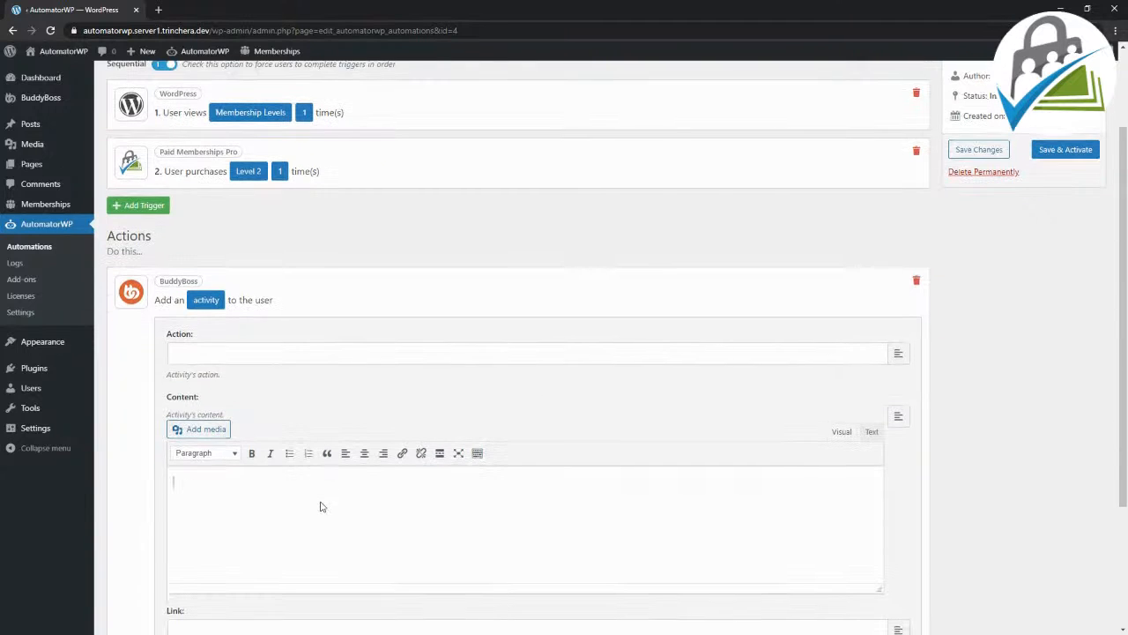
{"action": "scroll", "coordinate": [309, 431], "scroll_direction": "up", "scroll_amount": 1}
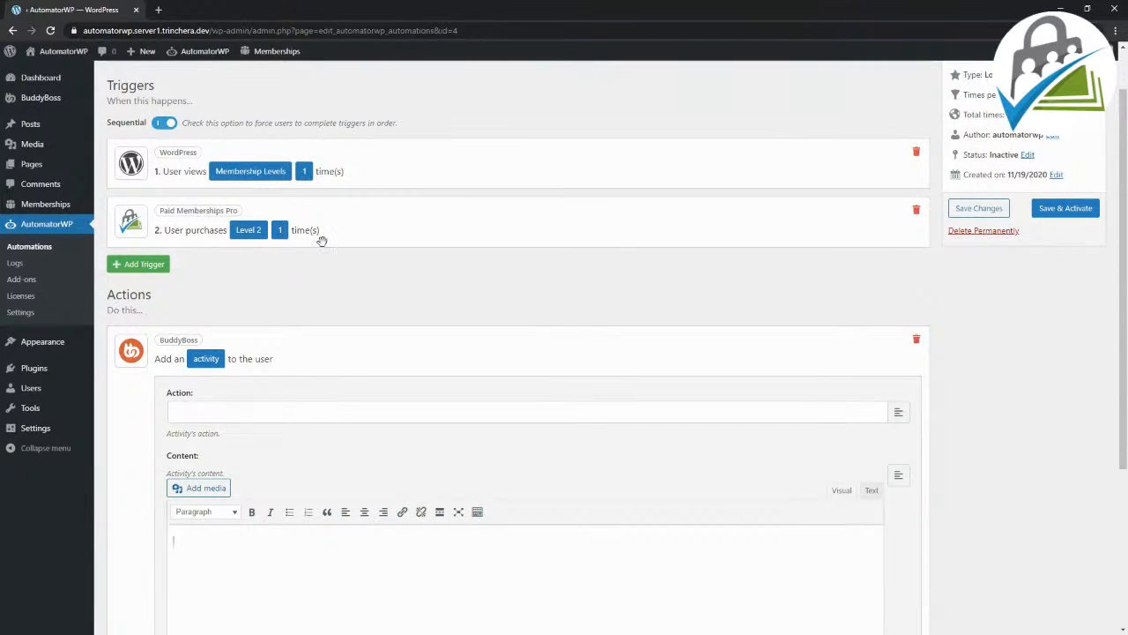
{"action": "scroll", "coordinate": [349, 469], "scroll_direction": "down", "scroll_amount": 1}
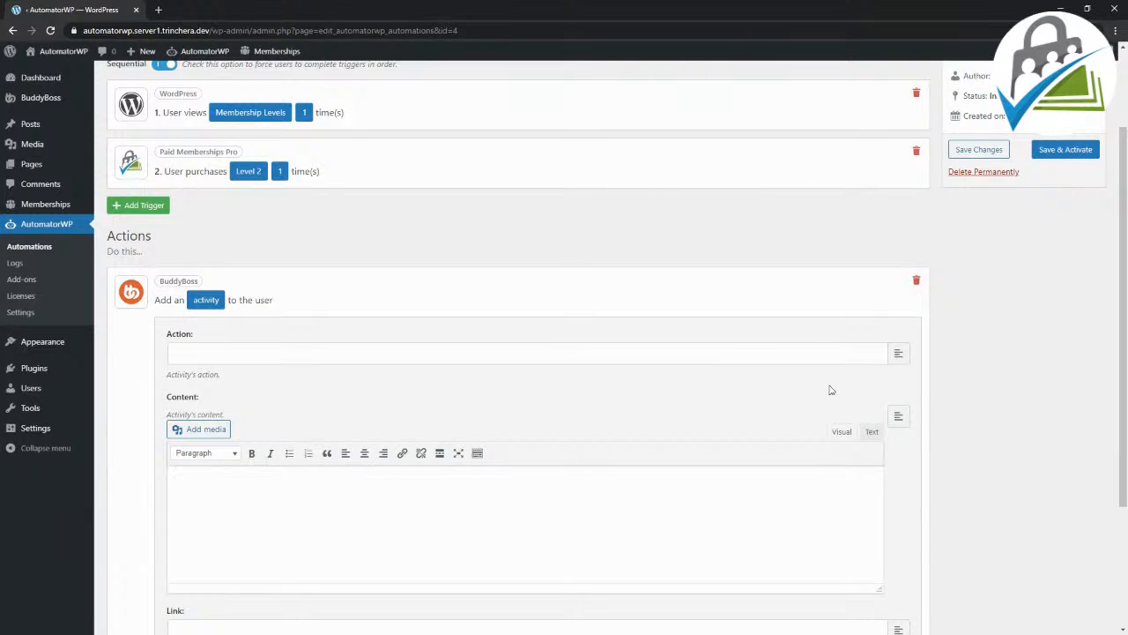
{"action": "left_click", "coordinate": [899, 417]}
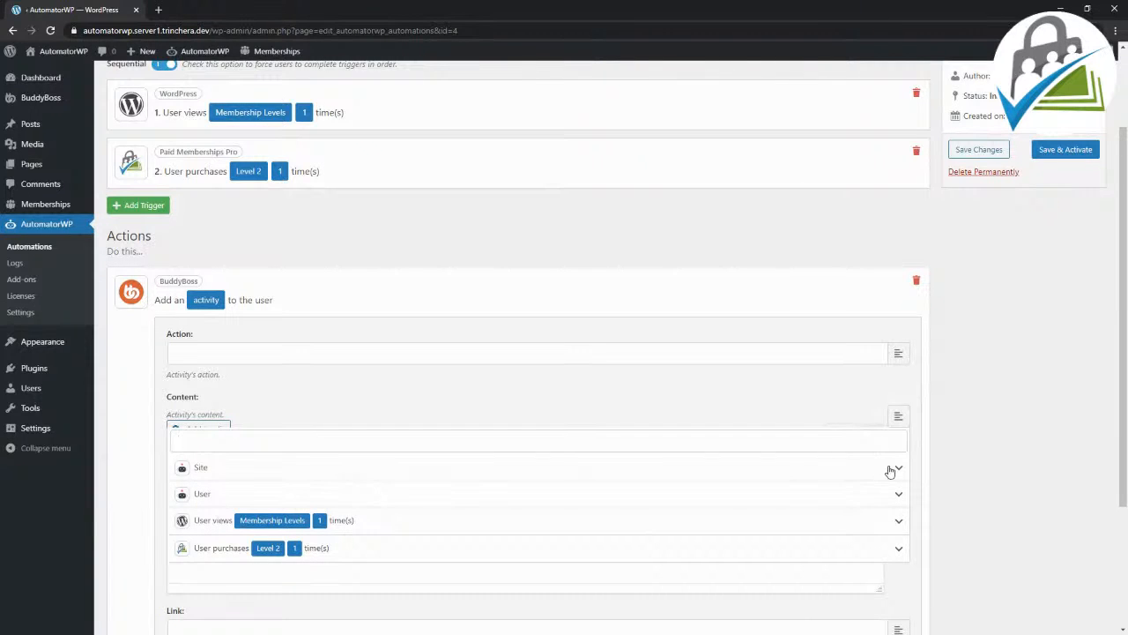
{"action": "left_click", "coordinate": [899, 495]}
{"action": "scroll", "coordinate": [842, 529], "scroll_direction": "down", "scroll_amount": 1}
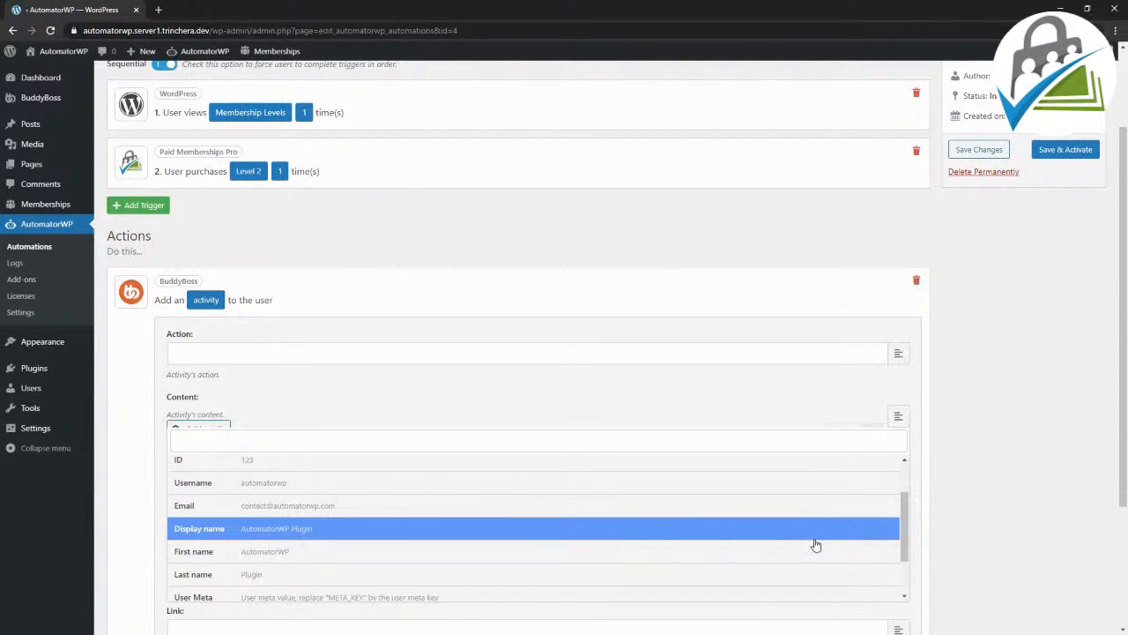
{"action": "left_click", "coordinate": [815, 537]}
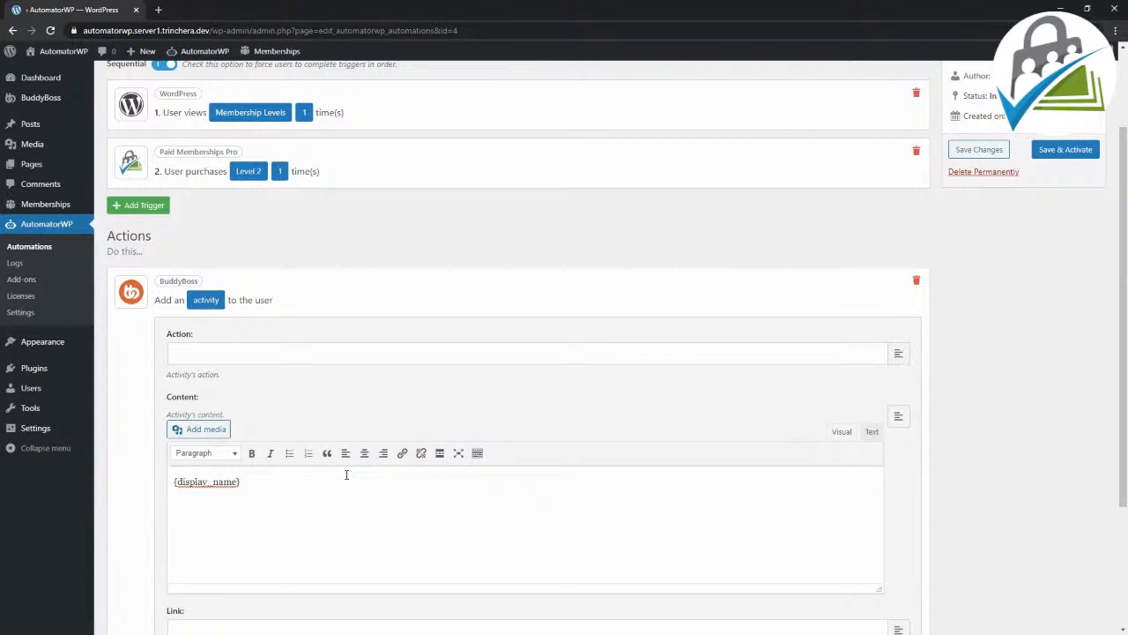
Step: Complete the activity content after the display name tag with "has reach the level 2!"
{"action": "type", "text": "has reach the level 2!"}
Step: Examine the Site, User and trigger tags available for the activity content
{"action": "left_click", "coordinate": [899, 417]}
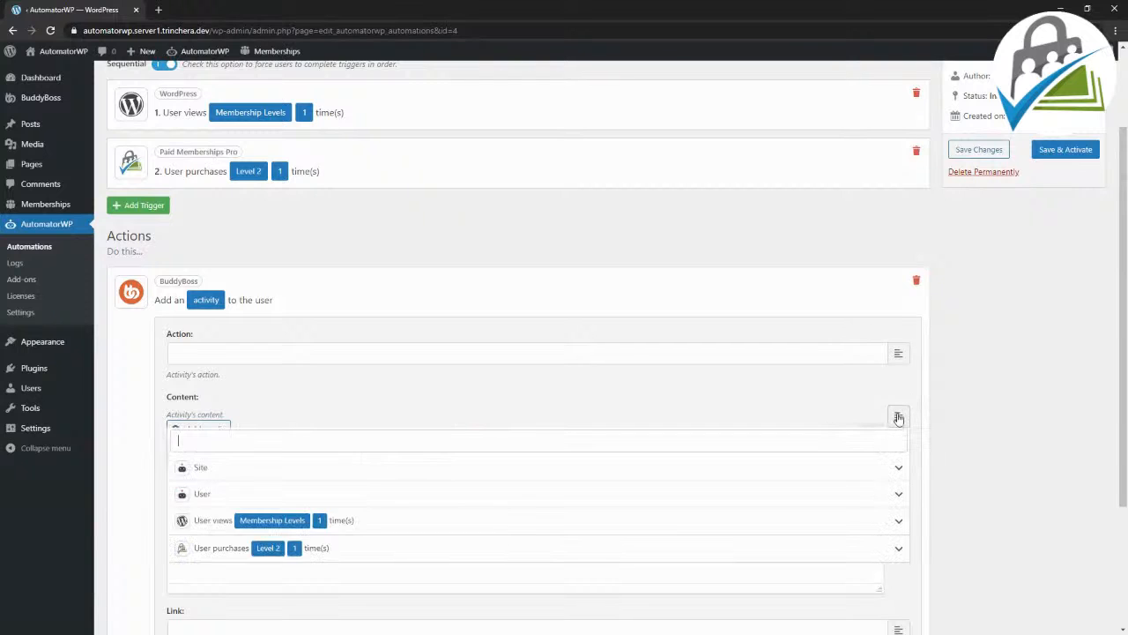
{"action": "left_click", "coordinate": [264, 471]}
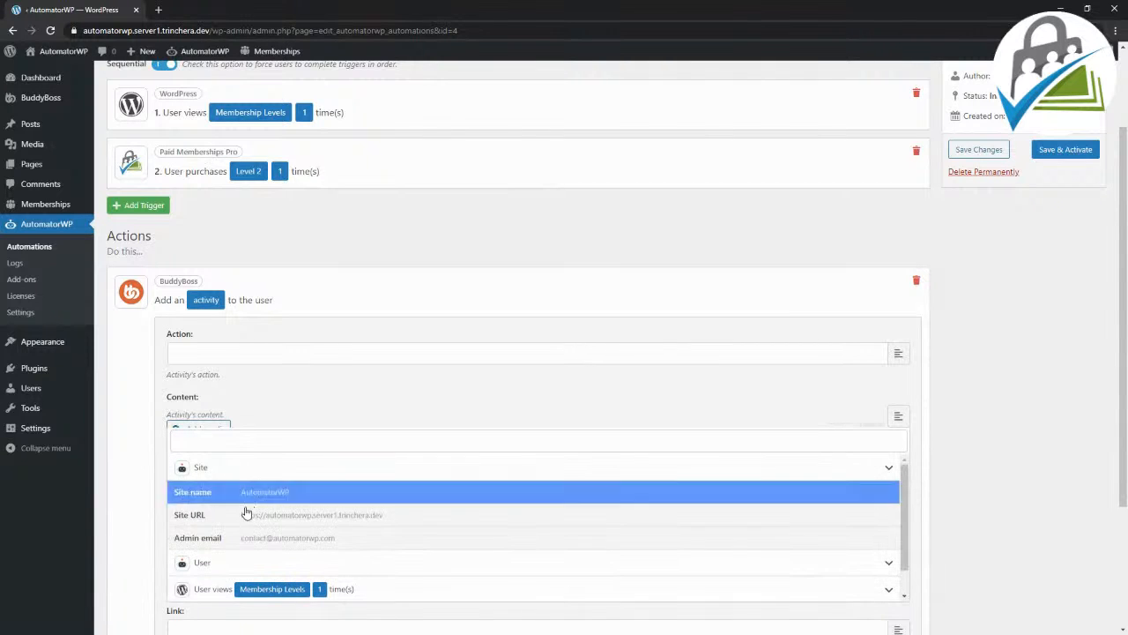
{"action": "left_click", "coordinate": [202, 563]}
{"action": "scroll", "coordinate": [252, 531], "scroll_direction": "down", "scroll_amount": 1}
{"action": "scroll", "coordinate": [252, 529], "scroll_direction": "down", "scroll_amount": 1}
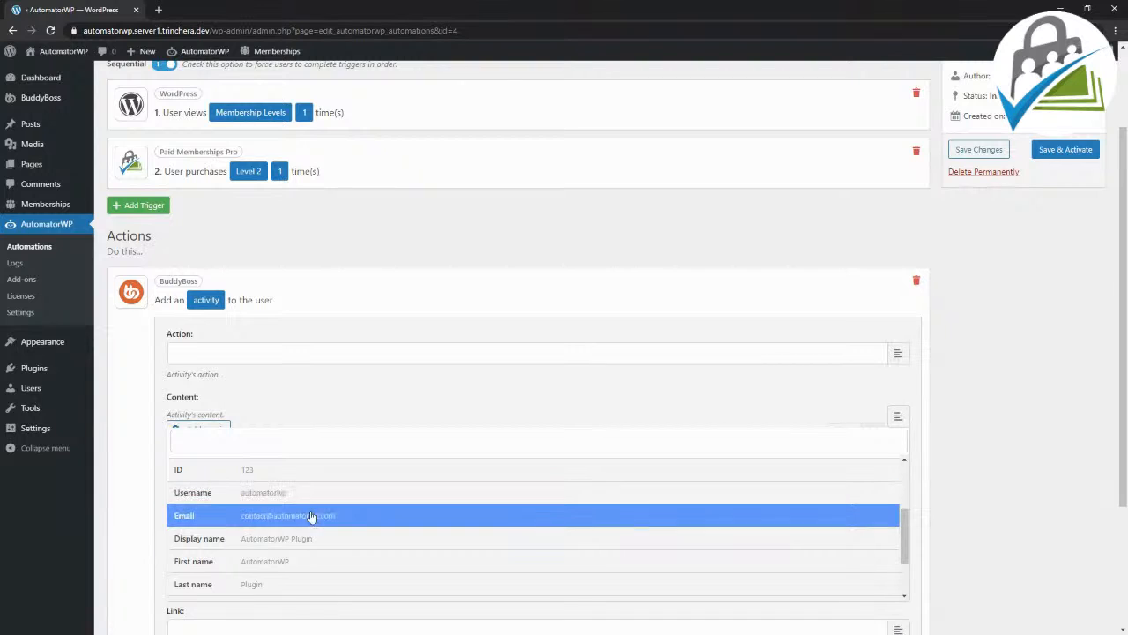
{"action": "scroll", "coordinate": [303, 529], "scroll_direction": "down", "scroll_amount": 1}
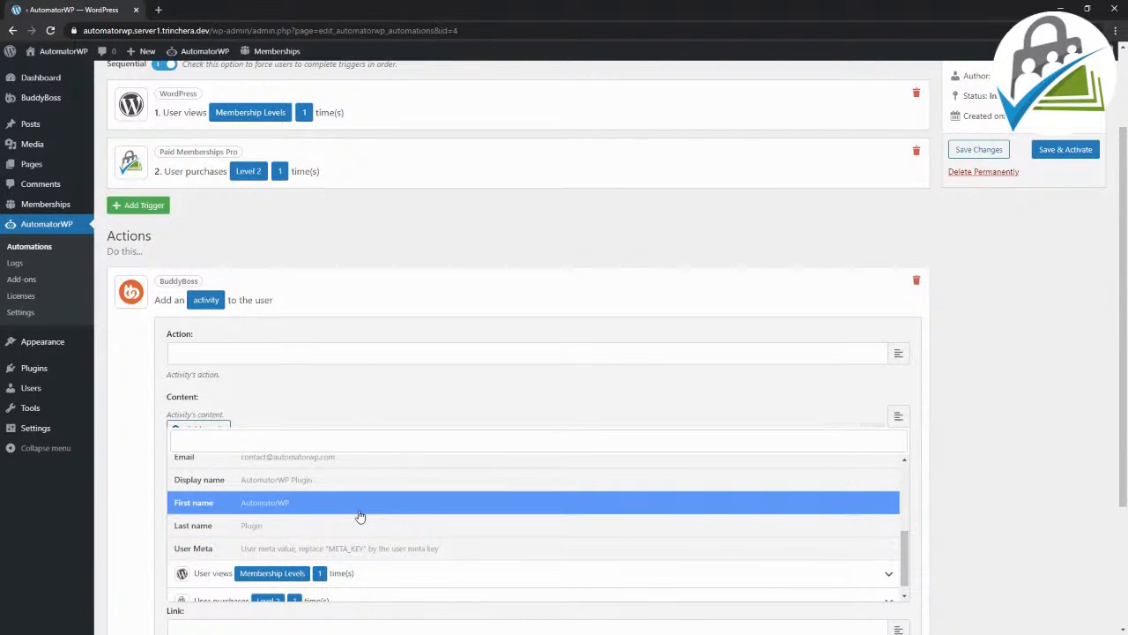
{"action": "scroll", "coordinate": [297, 524], "scroll_direction": "down", "scroll_amount": 1}
{"action": "left_click", "coordinate": [967, 457]}
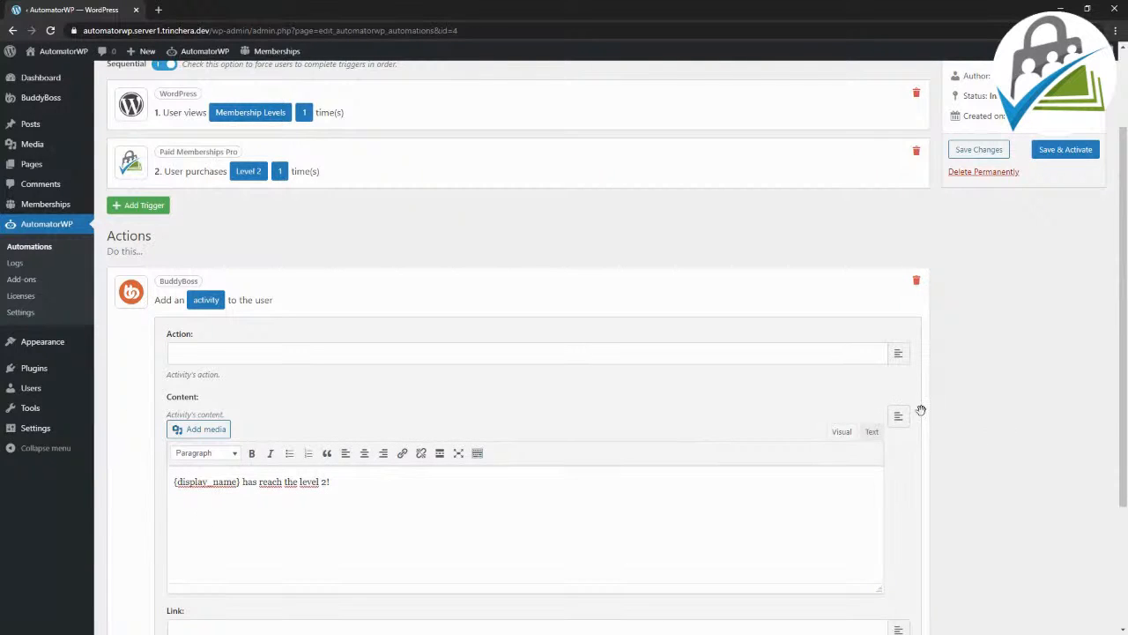
{"action": "left_click", "coordinate": [897, 418]}
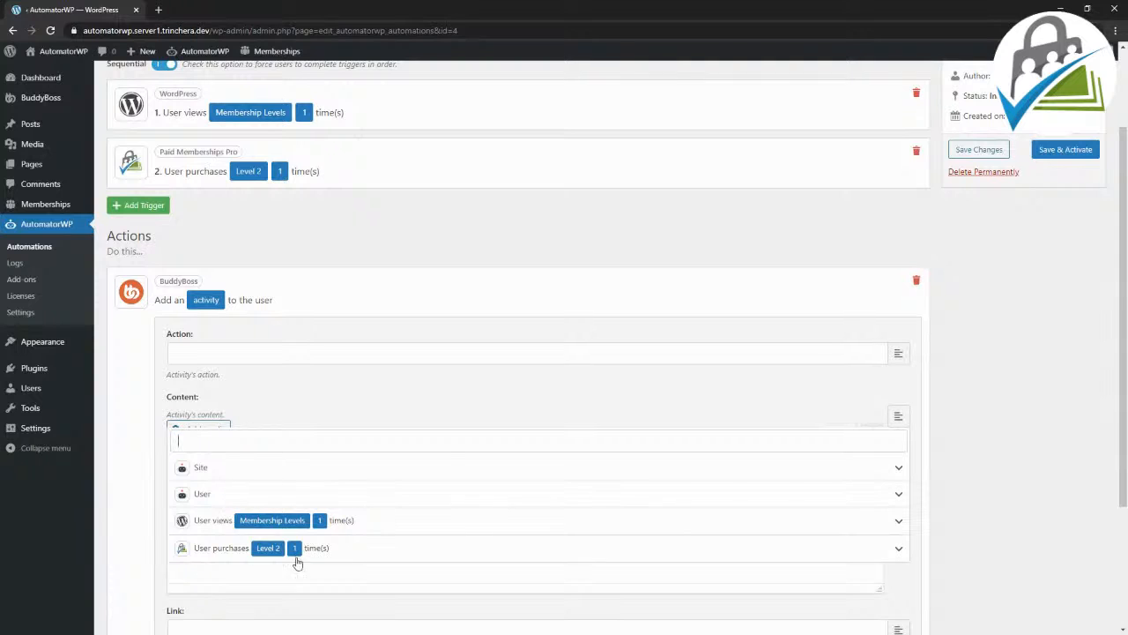
{"action": "left_click", "coordinate": [976, 402]}
Step: Save the settings of the BuddyBoss activity action
{"action": "scroll", "coordinate": [630, 418], "scroll_direction": "down", "scroll_amount": 3}
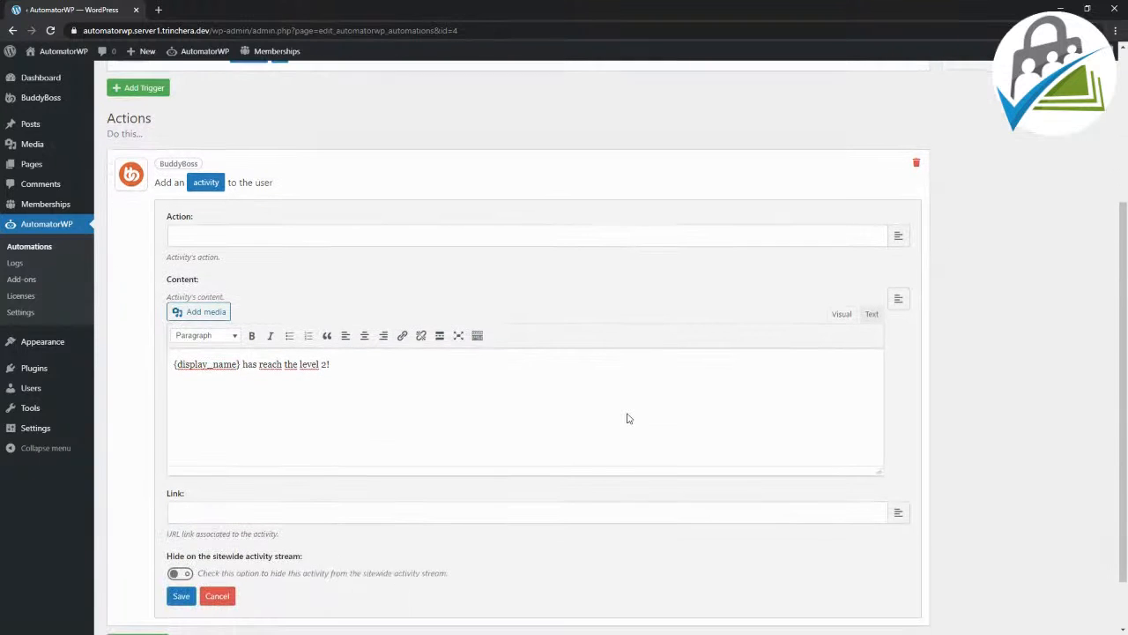
{"action": "left_click", "coordinate": [181, 530]}
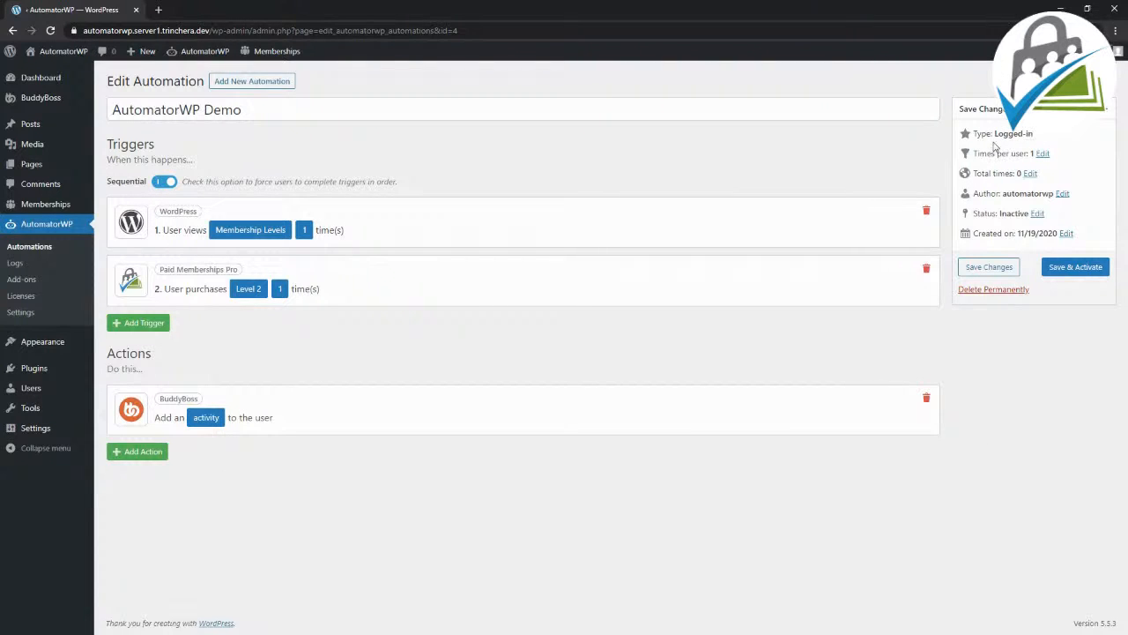
Step: Set the automation's times per user to 0, and save and activate the automation
{"action": "left_click", "coordinate": [1043, 155]}
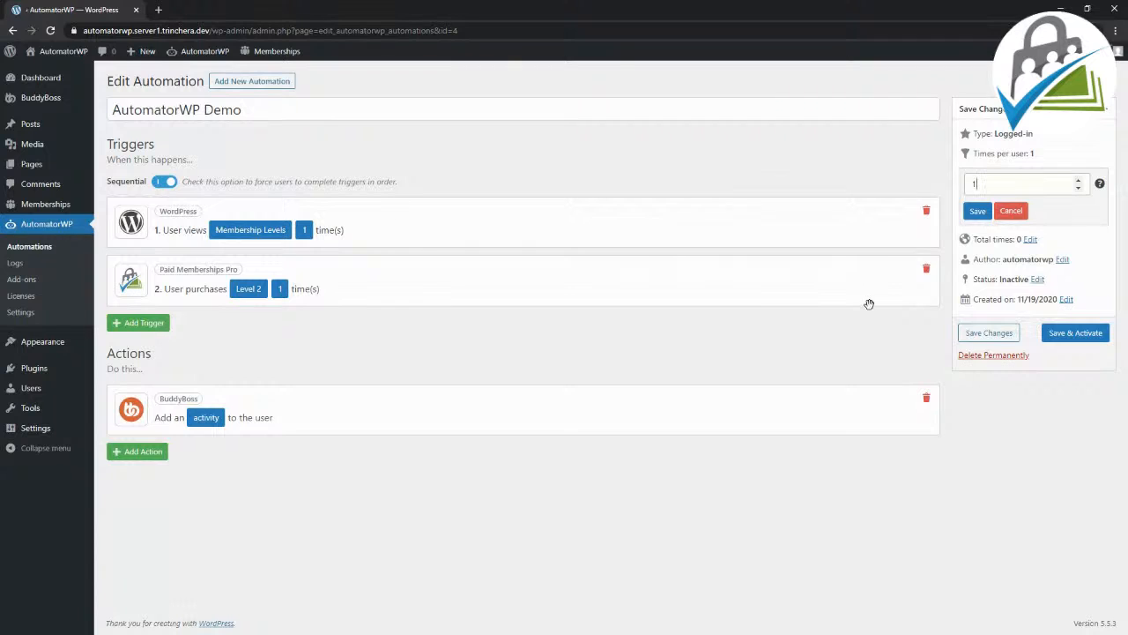
{"action": "left_click_drag", "start_coordinate": [1021, 184], "coordinate": [896, 192]}
{"action": "left_click", "coordinate": [976, 215]}
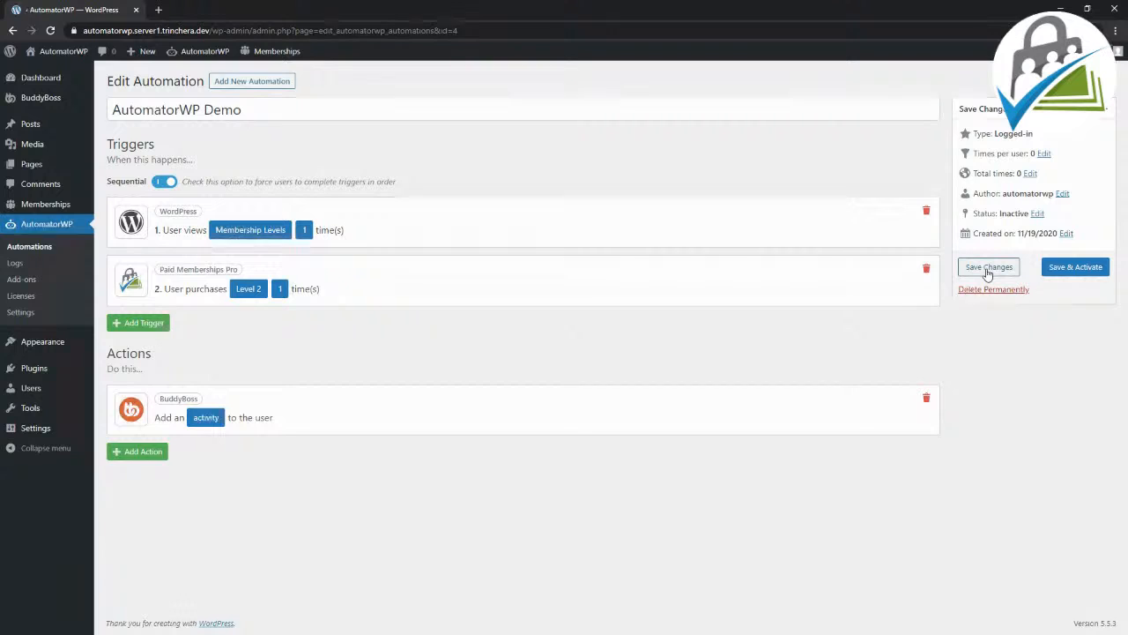
{"action": "left_click", "coordinate": [1068, 273]}
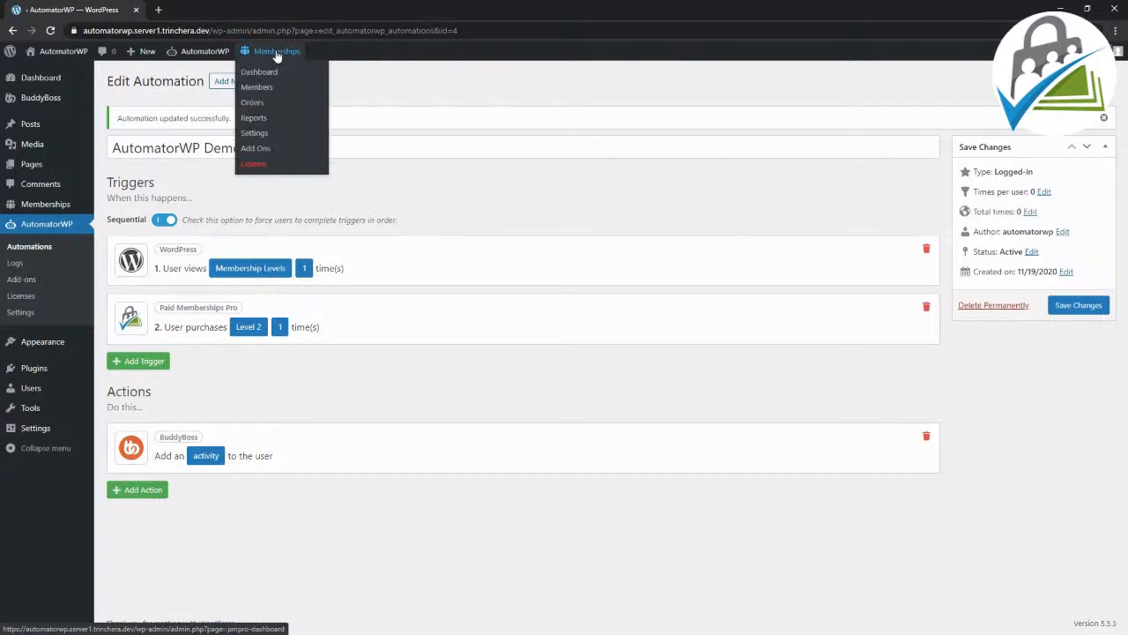
Step: Open the site's front end in a new tab and view its Membership Levels page
{"action": "right_click", "coordinate": [68, 58]}
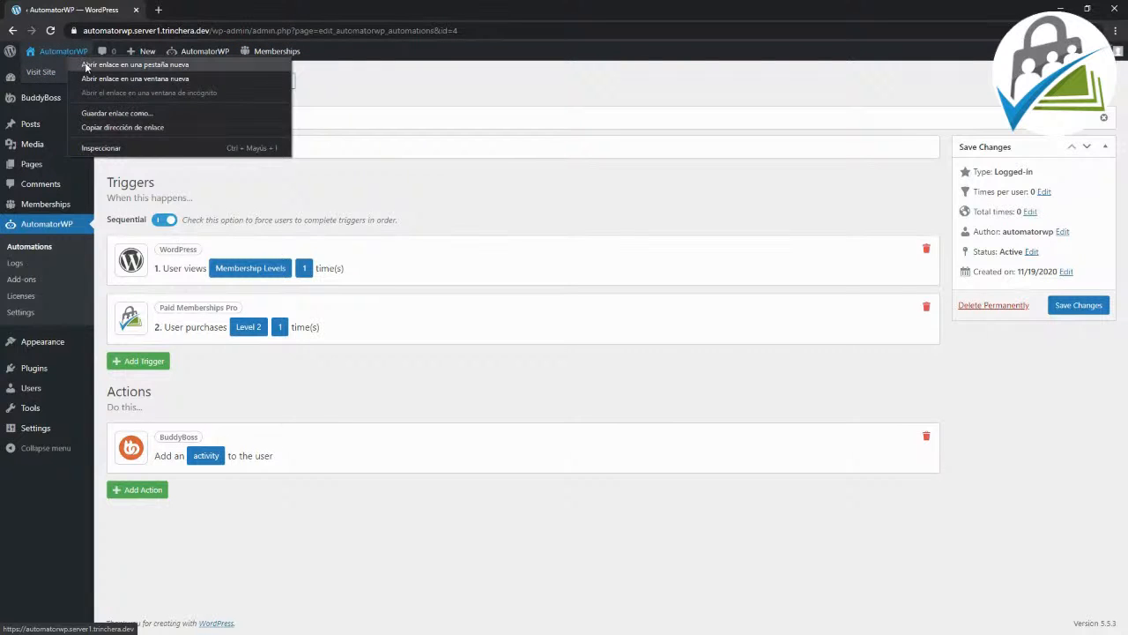
{"action": "left_click", "coordinate": [132, 67]}
{"action": "left_click", "coordinate": [192, 9]}
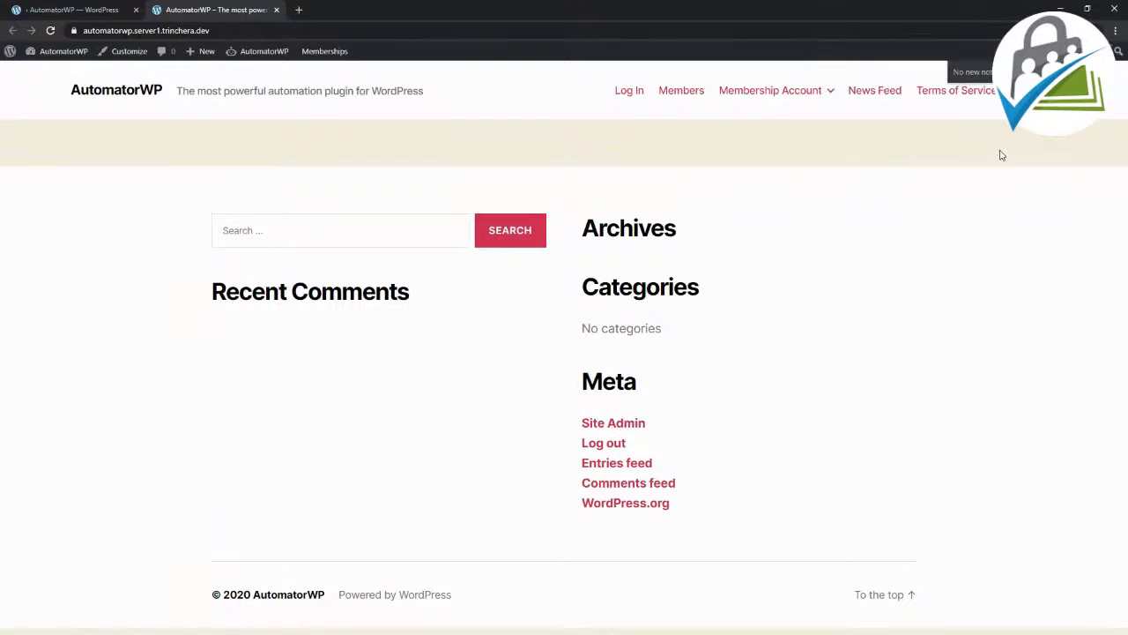
{"action": "mouse_move", "coordinate": [803, 95]}
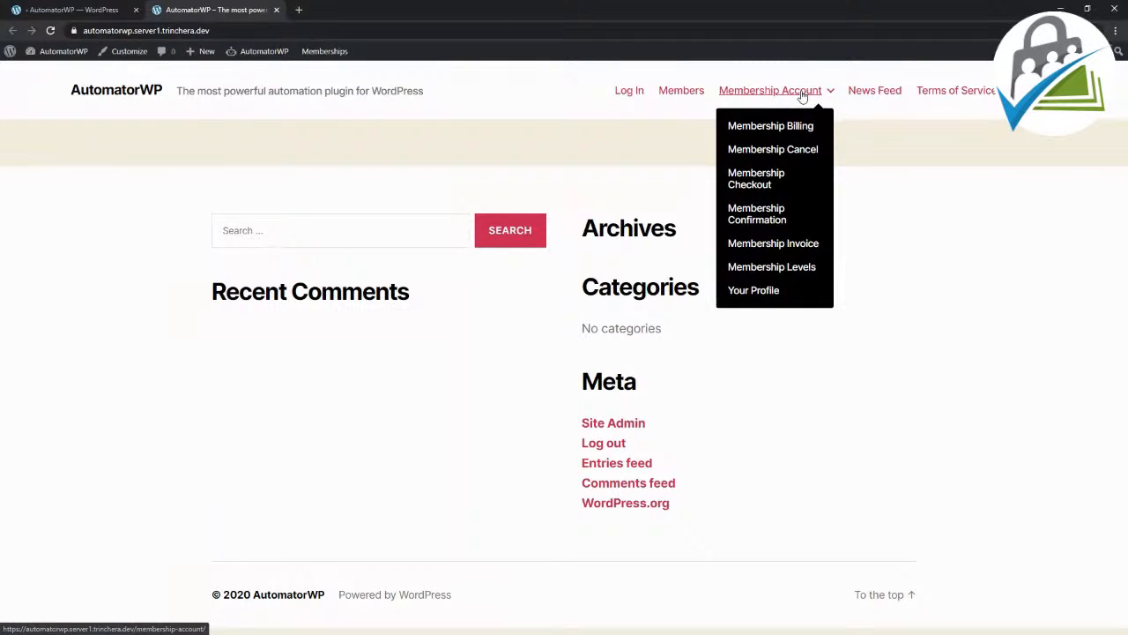
{"action": "left_click", "coordinate": [800, 267]}
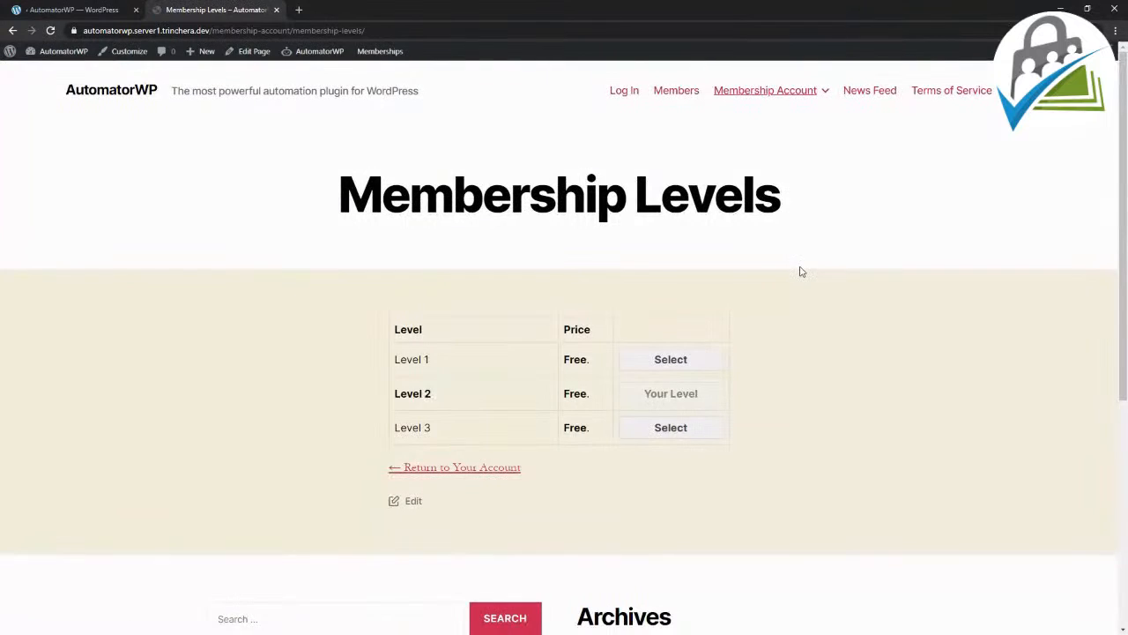
{"action": "scroll", "coordinate": [802, 271], "scroll_direction": "down", "scroll_amount": 1}
{"action": "scroll", "coordinate": [800, 272], "scroll_direction": "down", "scroll_amount": 2}
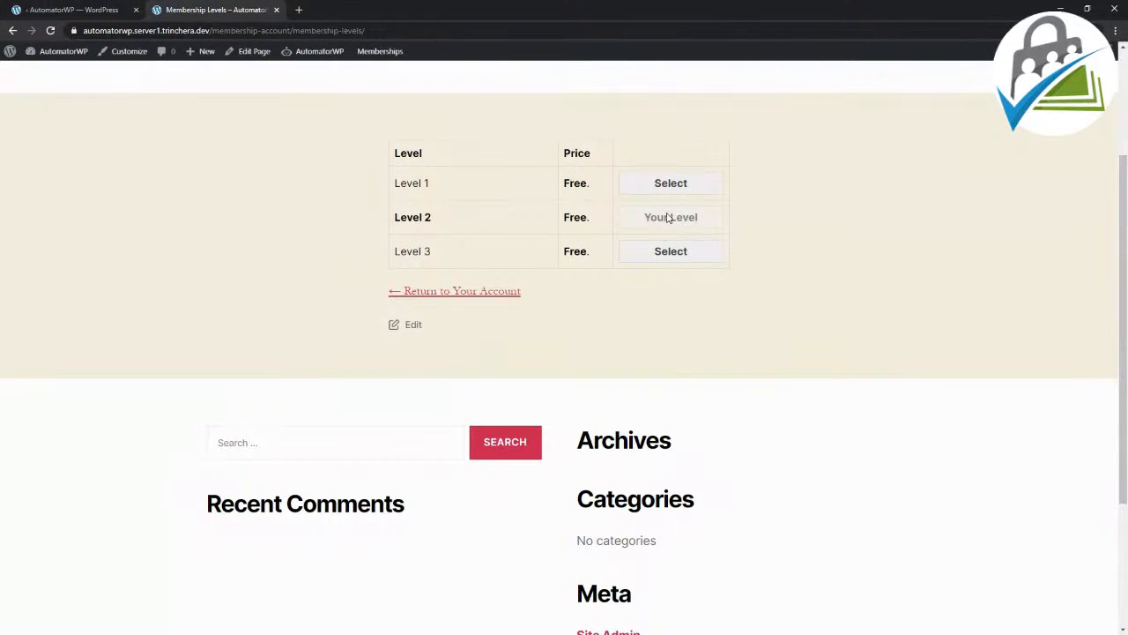
{"action": "scroll", "coordinate": [668, 217], "scroll_direction": "down", "scroll_amount": 3}
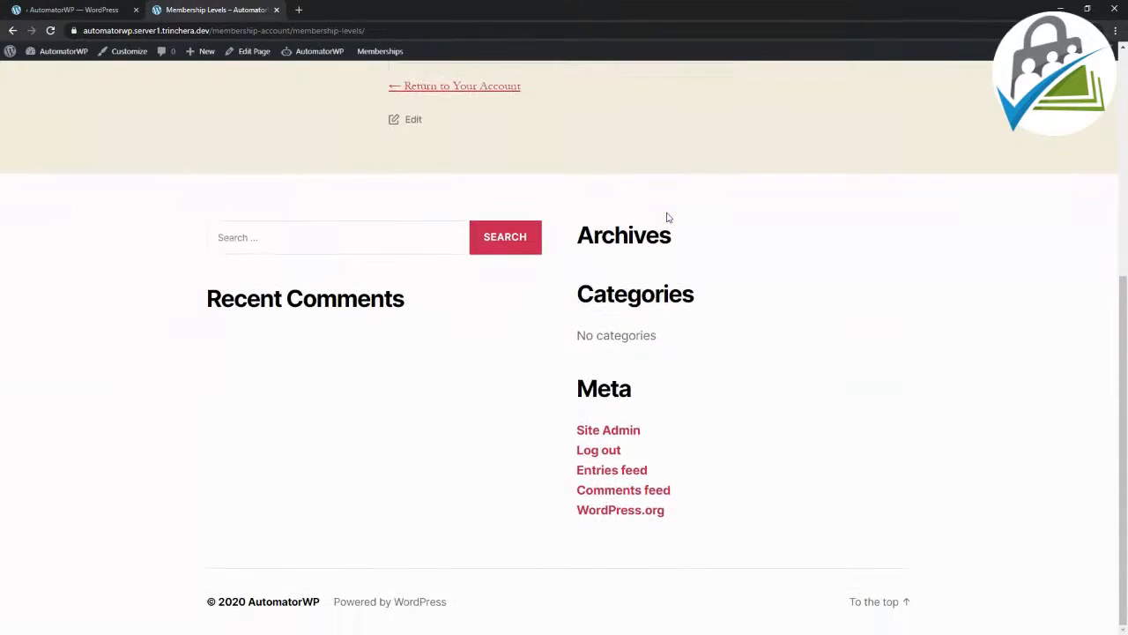
{"action": "scroll", "coordinate": [670, 215], "scroll_direction": "up", "scroll_amount": 5}
Step: Return to the admin area and open the Level 2 member's profile from the Paid Memberships Pro members list
{"action": "left_click", "coordinate": [56, 10]}
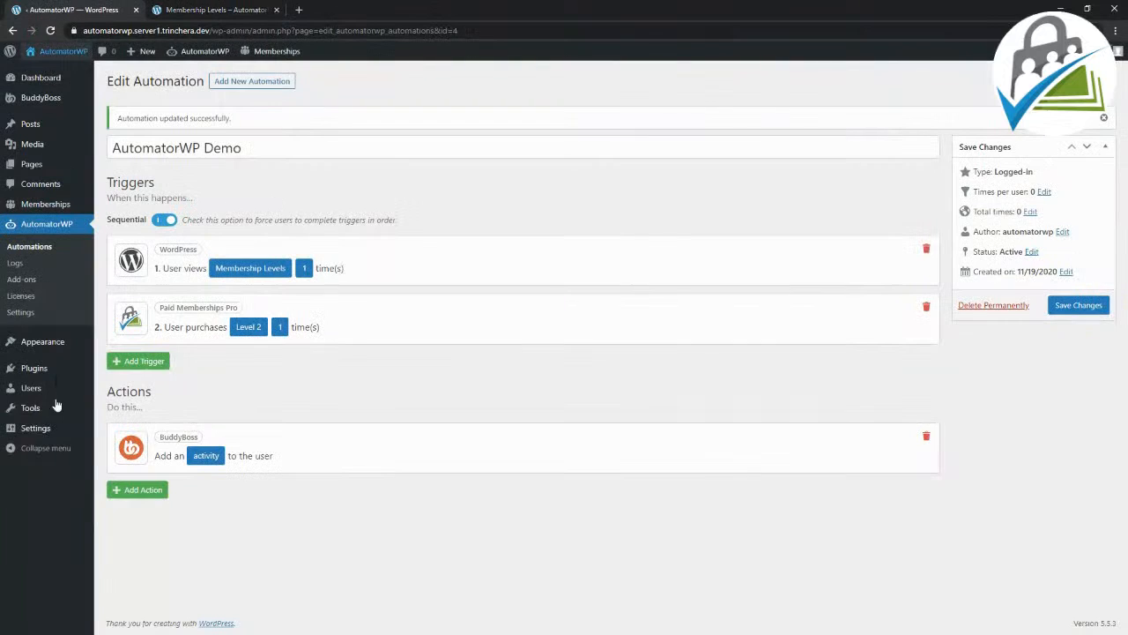
{"action": "left_click", "coordinate": [39, 208]}
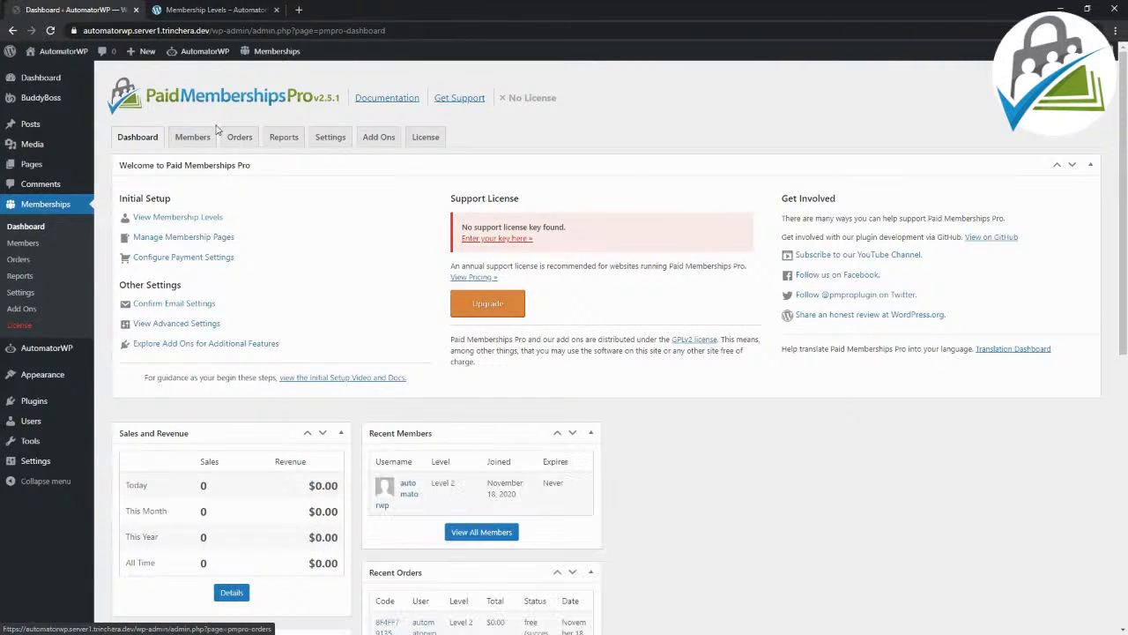
{"action": "left_click", "coordinate": [204, 141]}
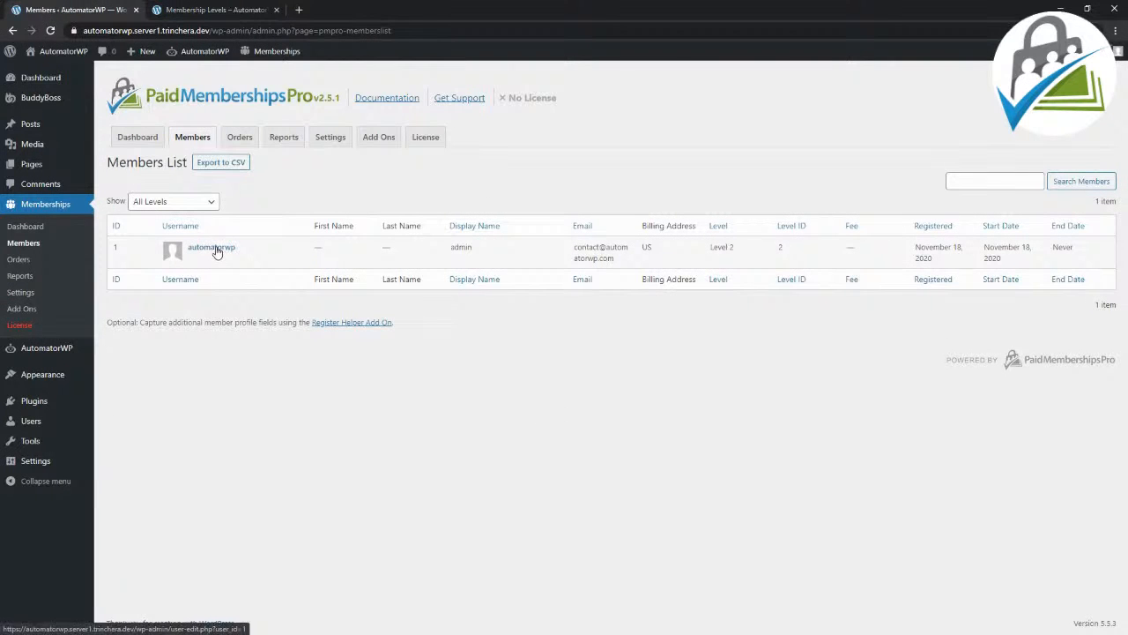
{"action": "left_click", "coordinate": [216, 250]}
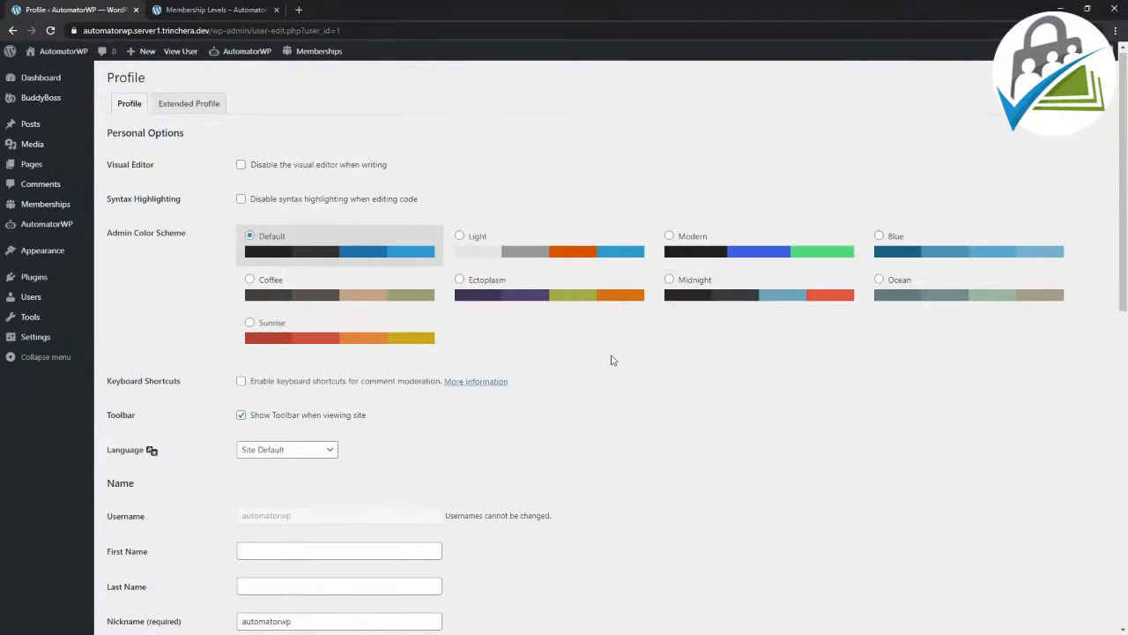
Step: Set the member's current membership level to None and update the profile
{"action": "scroll", "coordinate": [611, 358], "scroll_direction": "down", "scroll_amount": 5}
{"action": "scroll", "coordinate": [610, 358], "scroll_direction": "down", "scroll_amount": 4}
{"action": "left_click", "coordinate": [251, 517]}
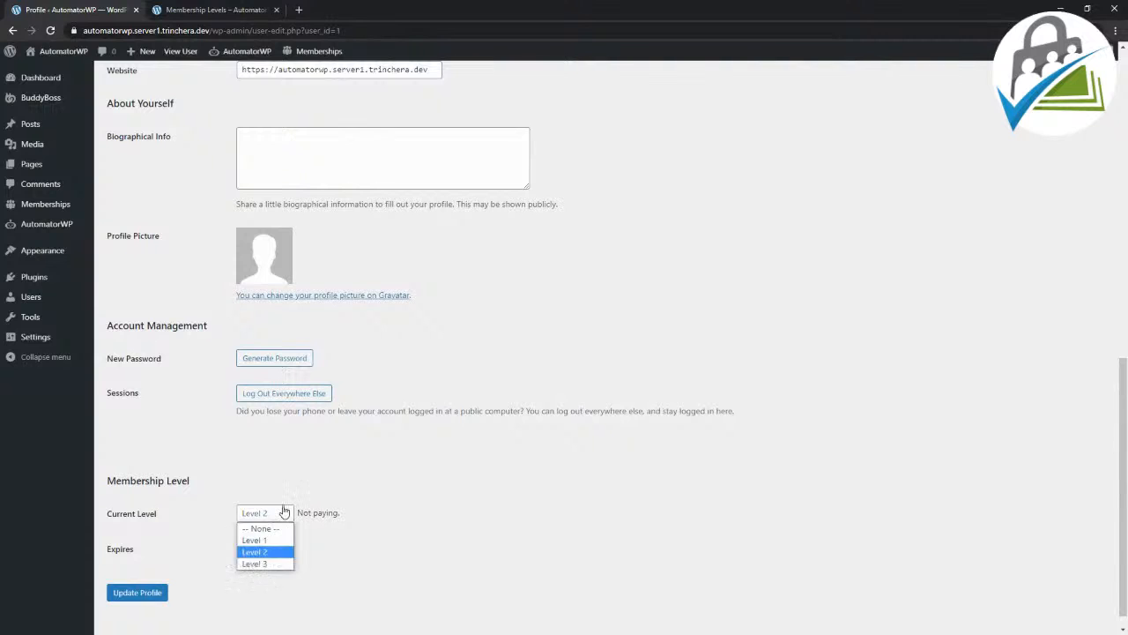
{"action": "left_click", "coordinate": [285, 527]}
{"action": "scroll", "coordinate": [212, 565], "scroll_direction": "down", "scroll_amount": 2}
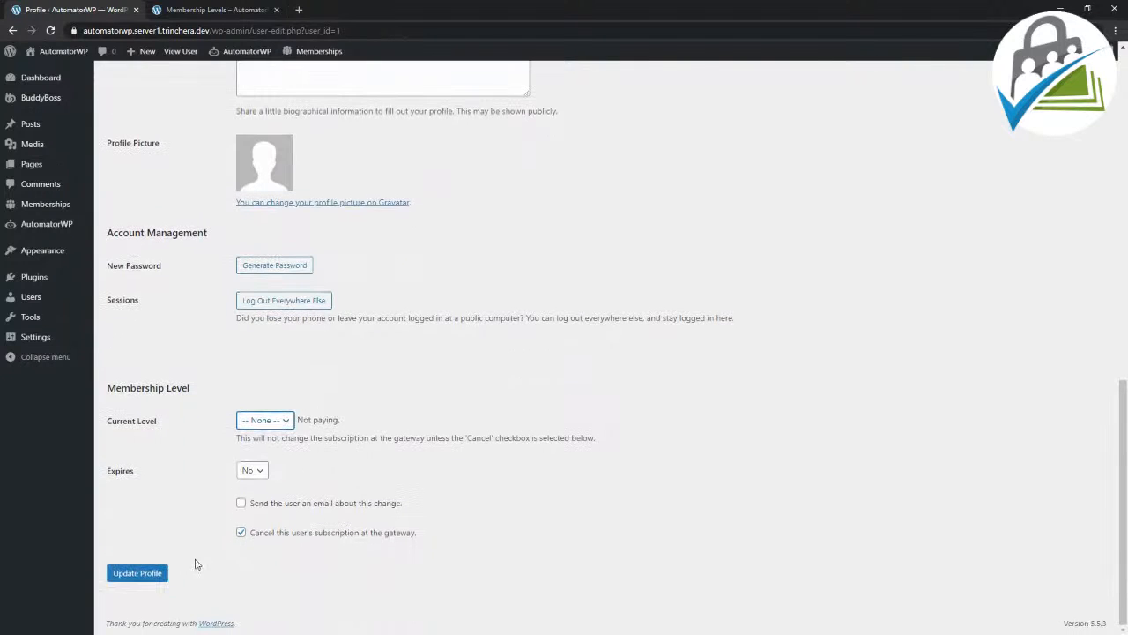
{"action": "left_click", "coordinate": [150, 574]}
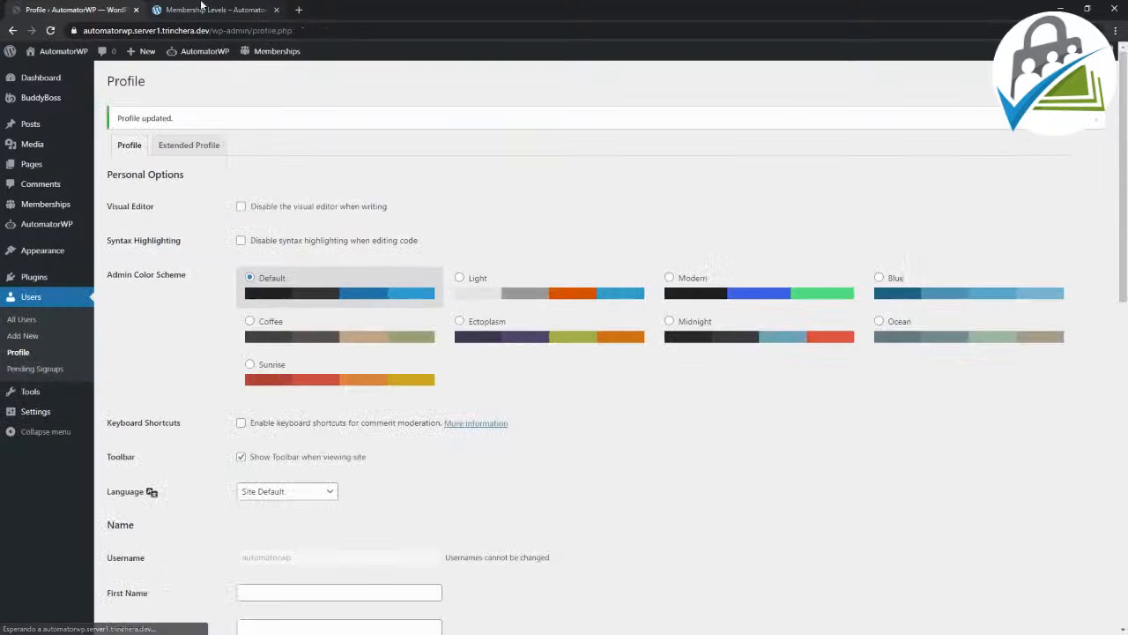
Step: Reload the front-end Membership Levels page and reopen the AutomatorWP Demo automation in the admin tab
{"action": "left_click", "coordinate": [205, 11]}
{"action": "left_click", "coordinate": [48, 32]}
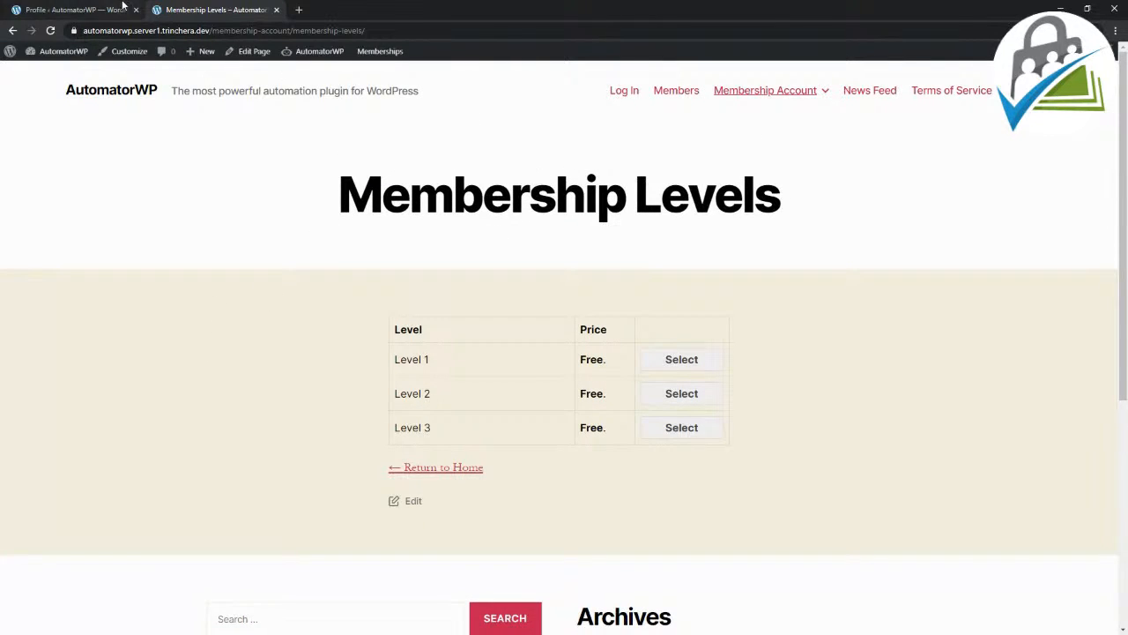
{"action": "left_click", "coordinate": [125, 9]}
{"action": "left_click", "coordinate": [53, 224]}
{"action": "left_click", "coordinate": [188, 170]}
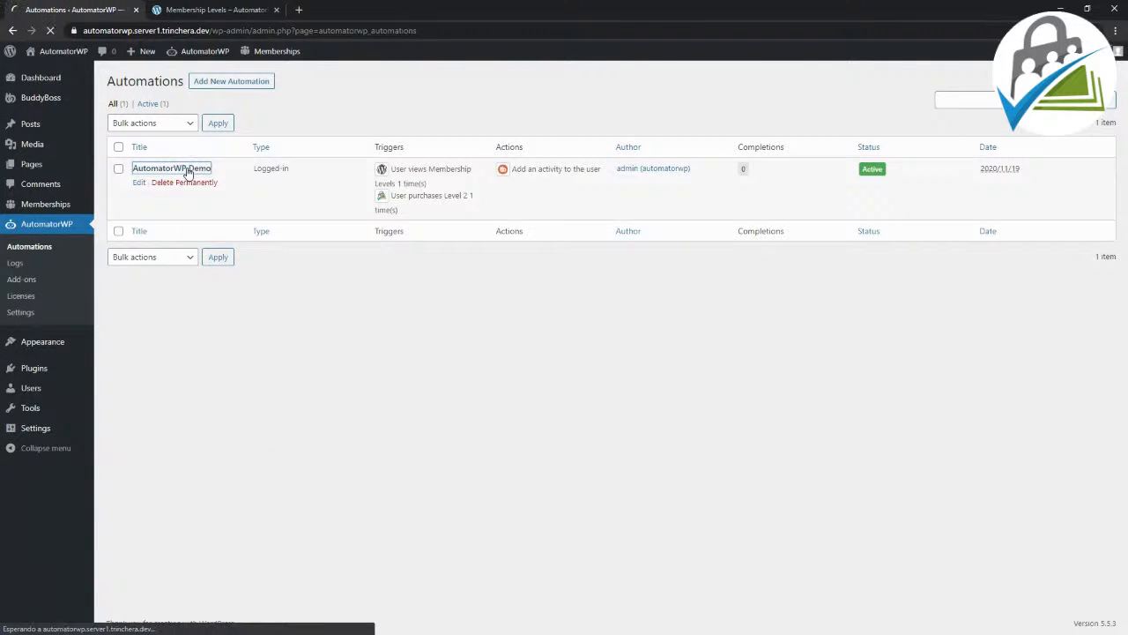
Step: Select Level 2 on the front-end Membership Levels page, and submit and confirm the checkout
{"action": "left_click", "coordinate": [185, 6]}
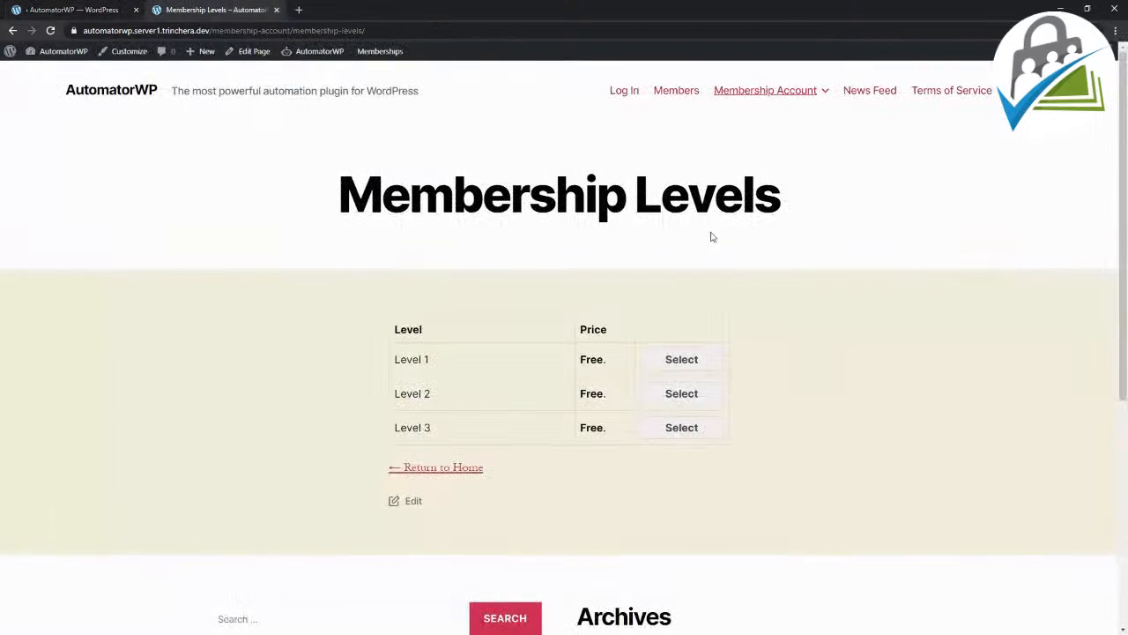
{"action": "scroll", "coordinate": [781, 300], "scroll_direction": "down", "scroll_amount": 2}
{"action": "left_click", "coordinate": [681, 276]}
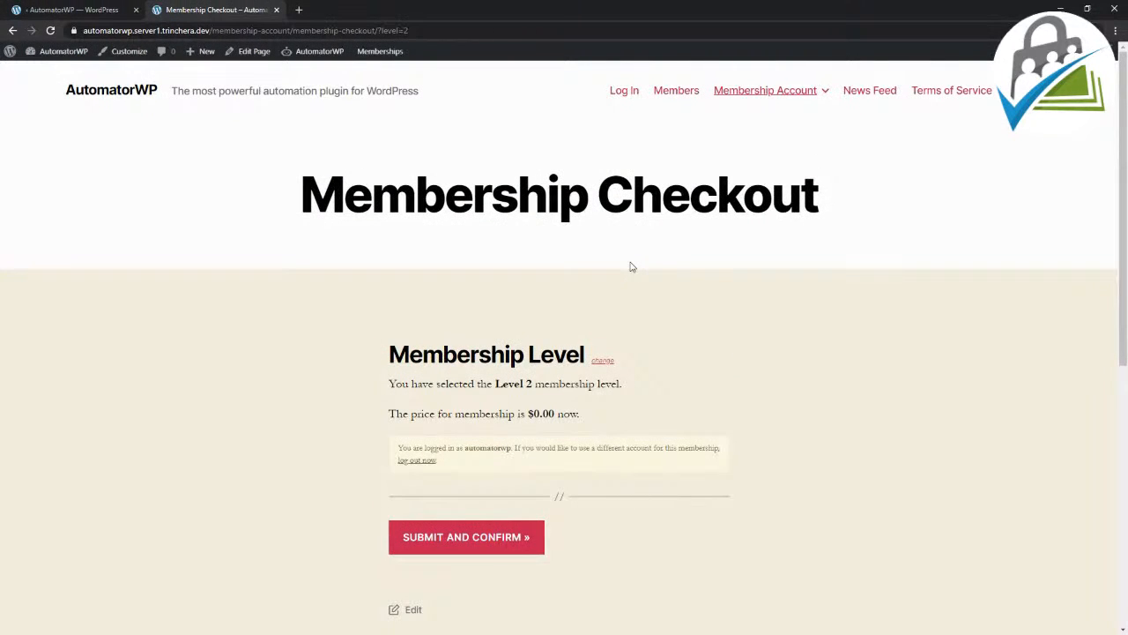
{"action": "scroll", "coordinate": [617, 282], "scroll_direction": "down", "scroll_amount": 1}
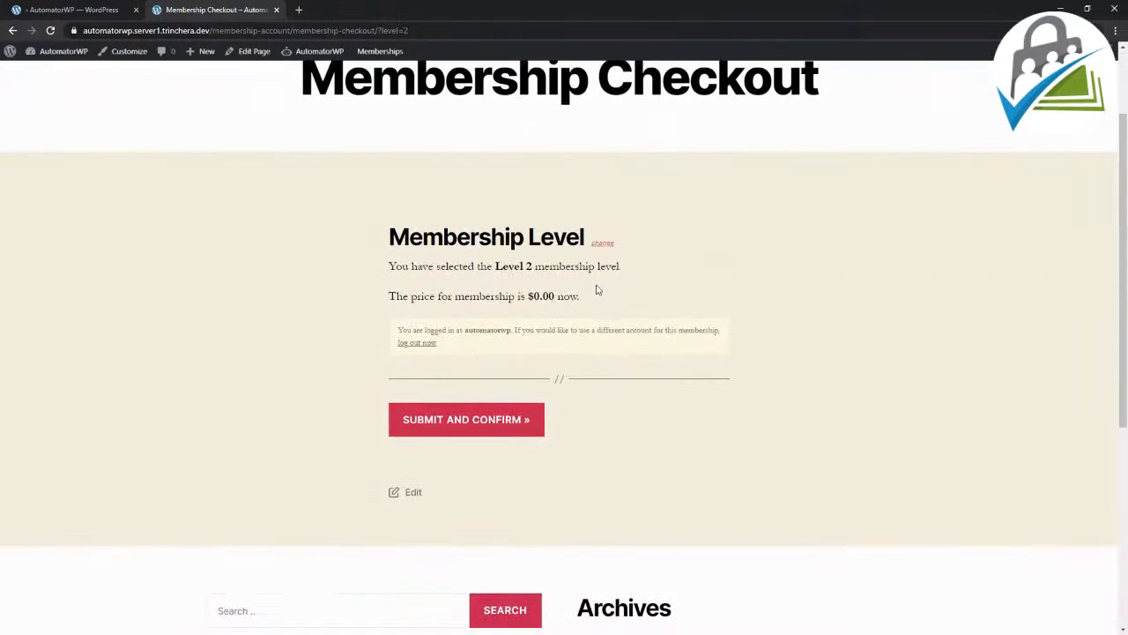
{"action": "left_click", "coordinate": [487, 432]}
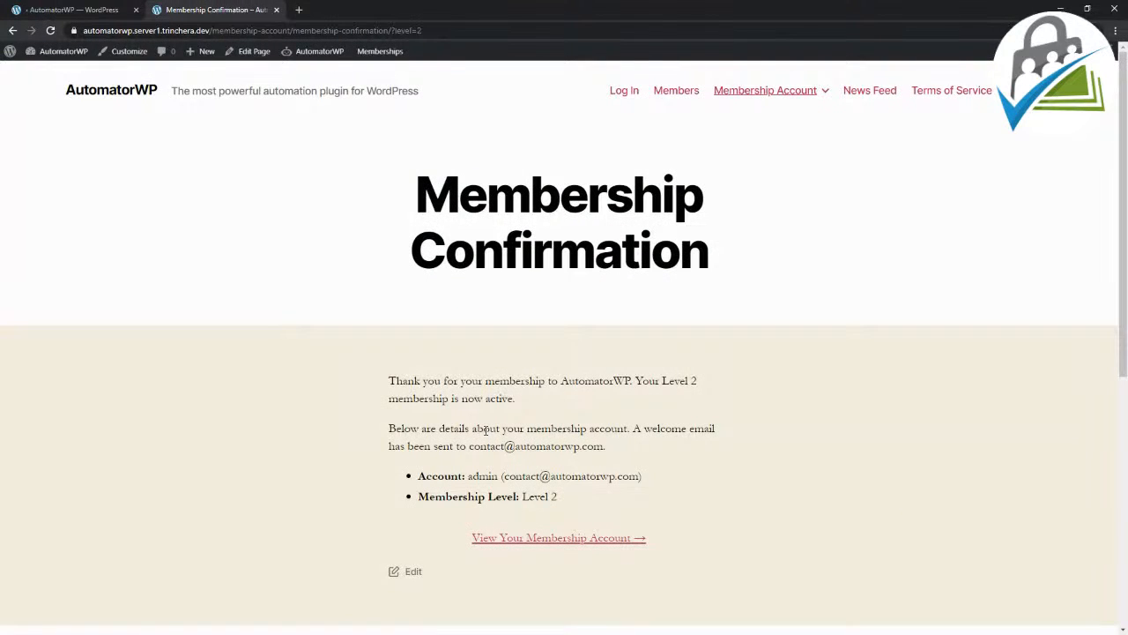
Step: Review the membership confirmation details and open the membership account page
{"action": "scroll", "coordinate": [485, 430], "scroll_direction": "down", "scroll_amount": 2}
{"action": "scroll", "coordinate": [485, 435], "scroll_direction": "down", "scroll_amount": 1}
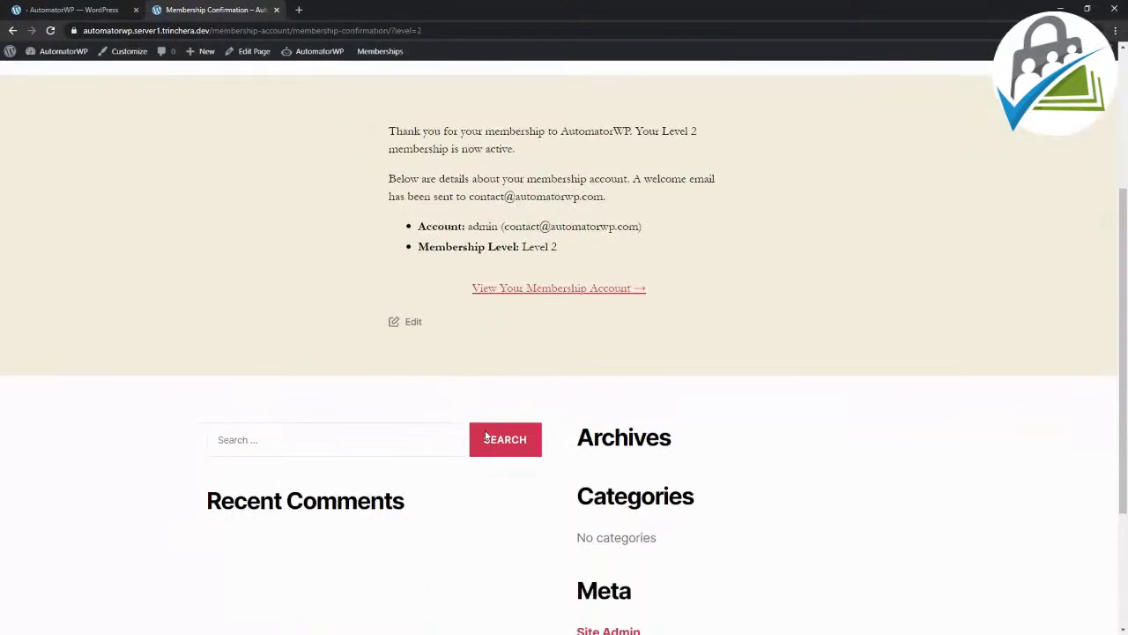
{"action": "scroll", "coordinate": [486, 433], "scroll_direction": "up", "scroll_amount": 3}
{"action": "scroll", "coordinate": [483, 365], "scroll_direction": "down", "scroll_amount": 4}
{"action": "scroll", "coordinate": [483, 365], "scroll_direction": "up", "scroll_amount": 3}
{"action": "left_click", "coordinate": [534, 428]}
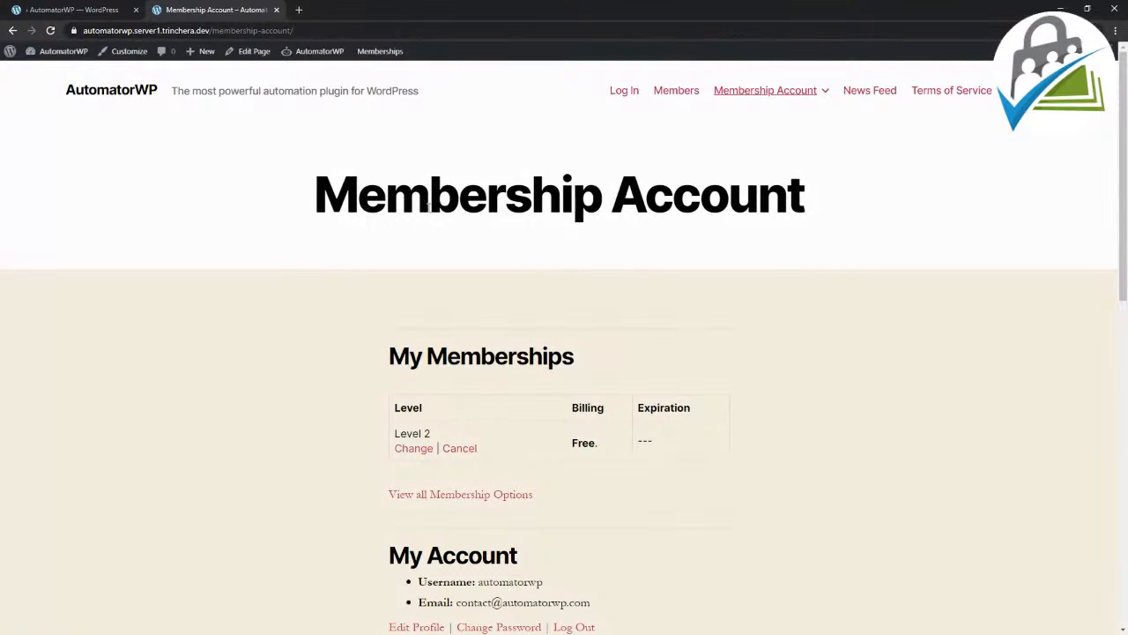
Step: Open the News Feed and highlight the newest activity entry about reaching level 2
{"action": "left_click", "coordinate": [878, 92]}
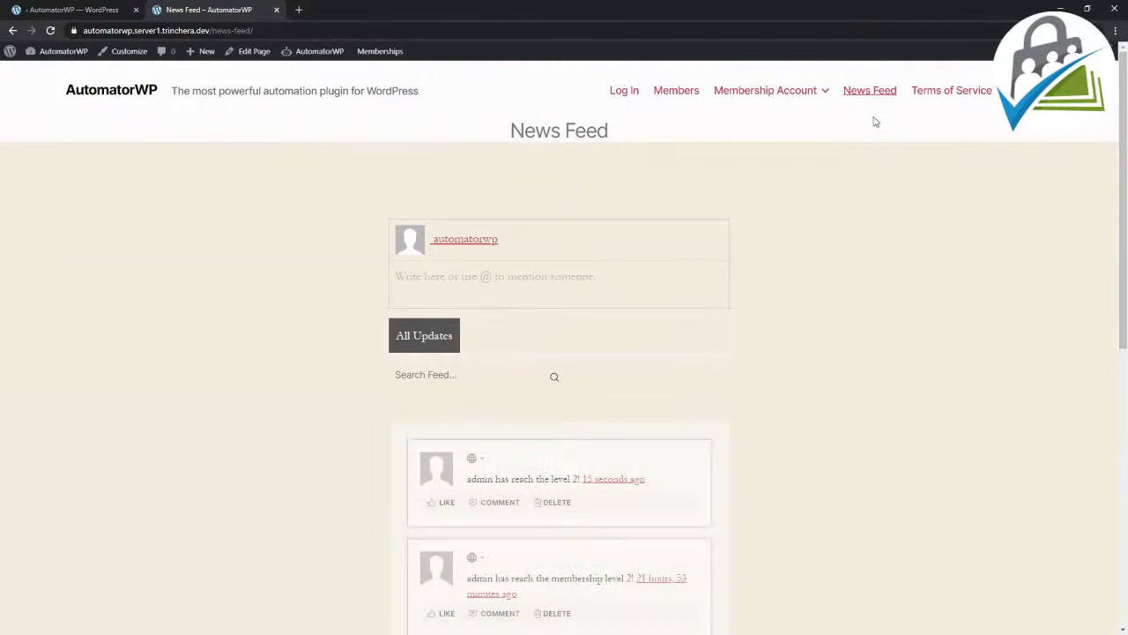
{"action": "scroll", "coordinate": [826, 239], "scroll_direction": "down", "scroll_amount": 1}
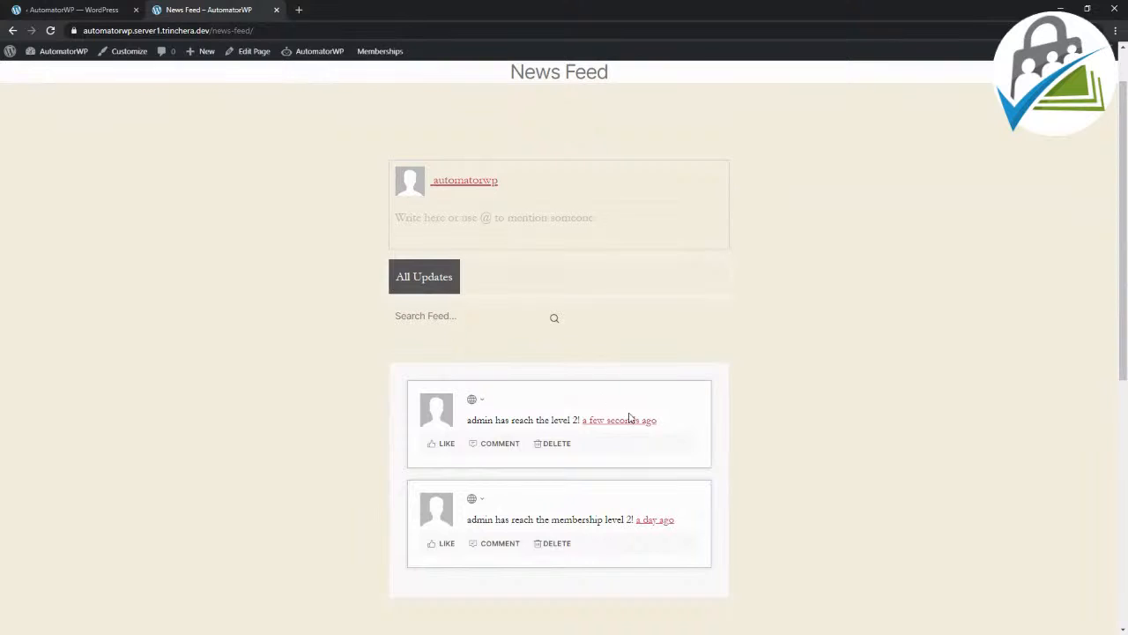
{"action": "left_click_drag", "start_coordinate": [667, 424], "coordinate": [450, 427]}
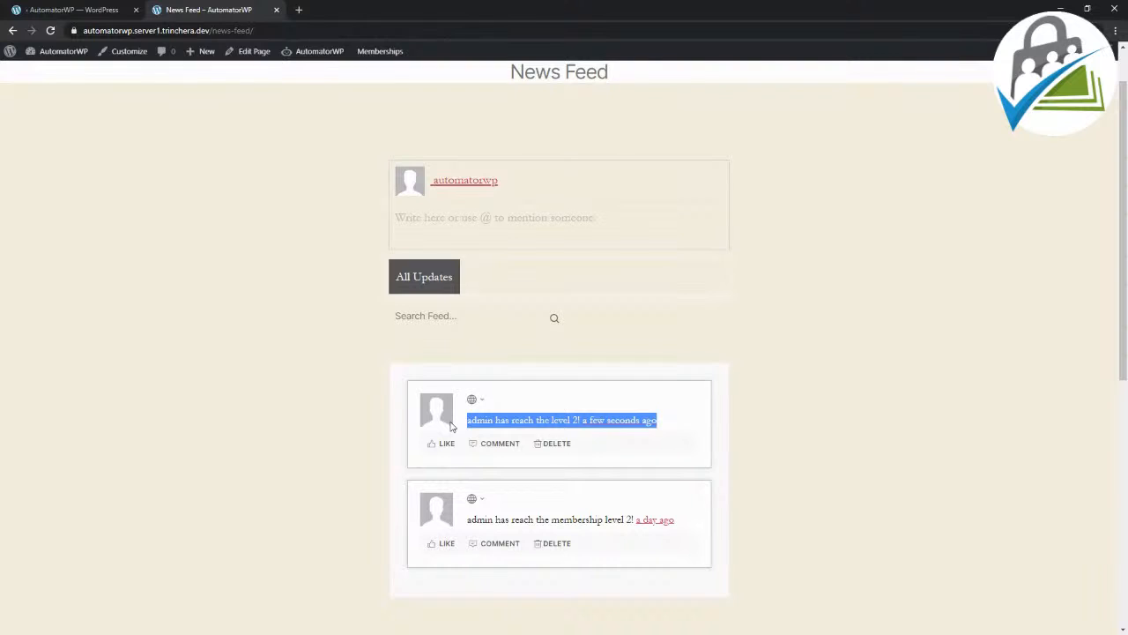
Step: Examine the message text and timestamp of the newest activity entry in the News Feed
{"action": "left_click", "coordinate": [424, 424]}
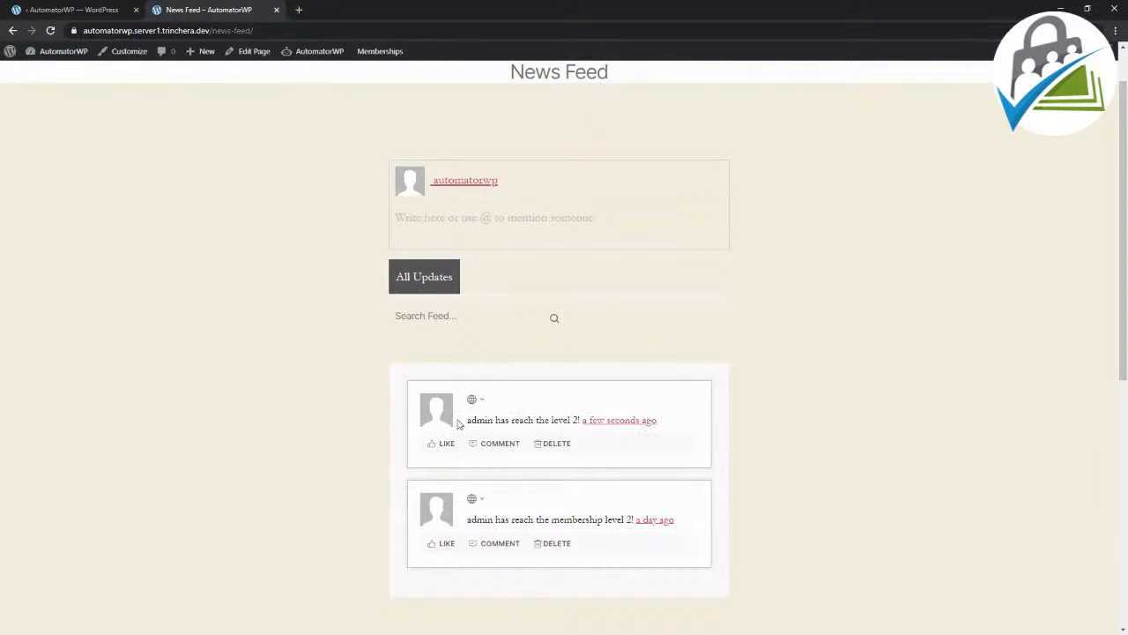
{"action": "left_click_drag", "start_coordinate": [467, 421], "coordinate": [494, 420]}
{"action": "left_click_drag", "start_coordinate": [537, 421], "coordinate": [582, 421]}
{"action": "left_click", "coordinate": [582, 421]}
{"action": "left_click_drag", "start_coordinate": [675, 423], "coordinate": [583, 424]}
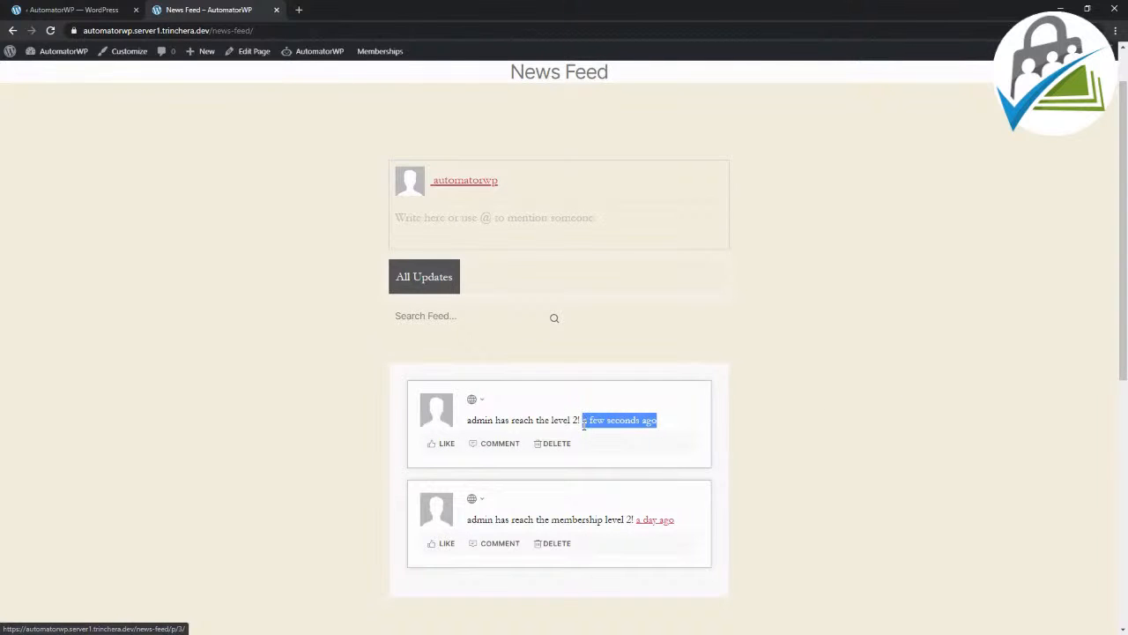
{"action": "left_click", "coordinate": [511, 421]}
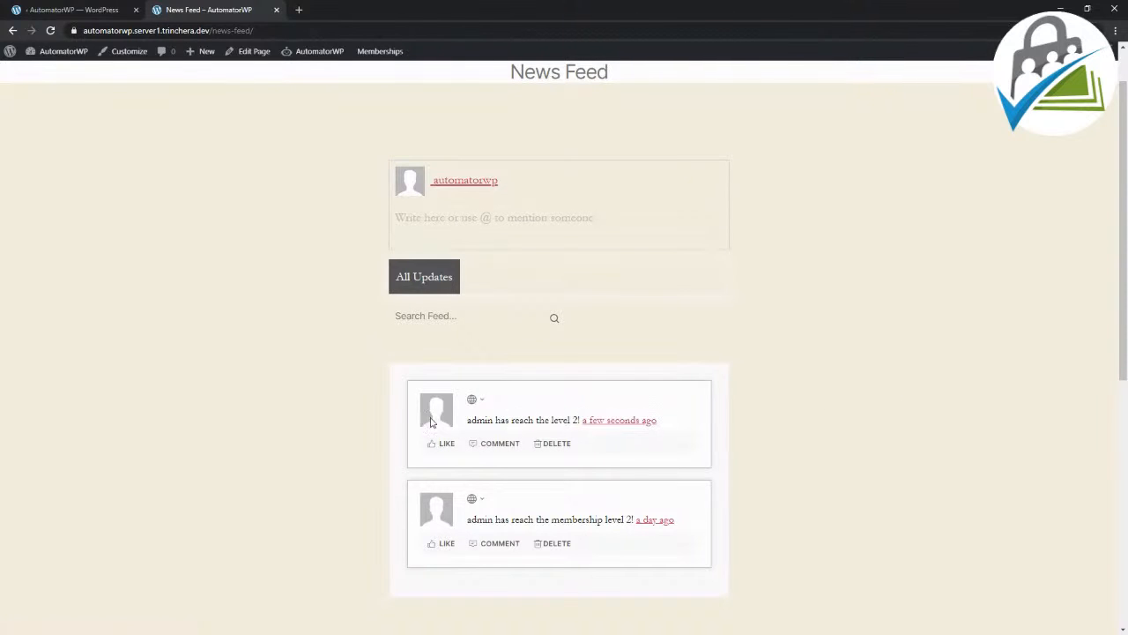
Step: Review the AutomatorWP logs in the admin tab, including the entry for adding an activity to the user, and return to the automations list
{"action": "left_click", "coordinate": [73, 9]}
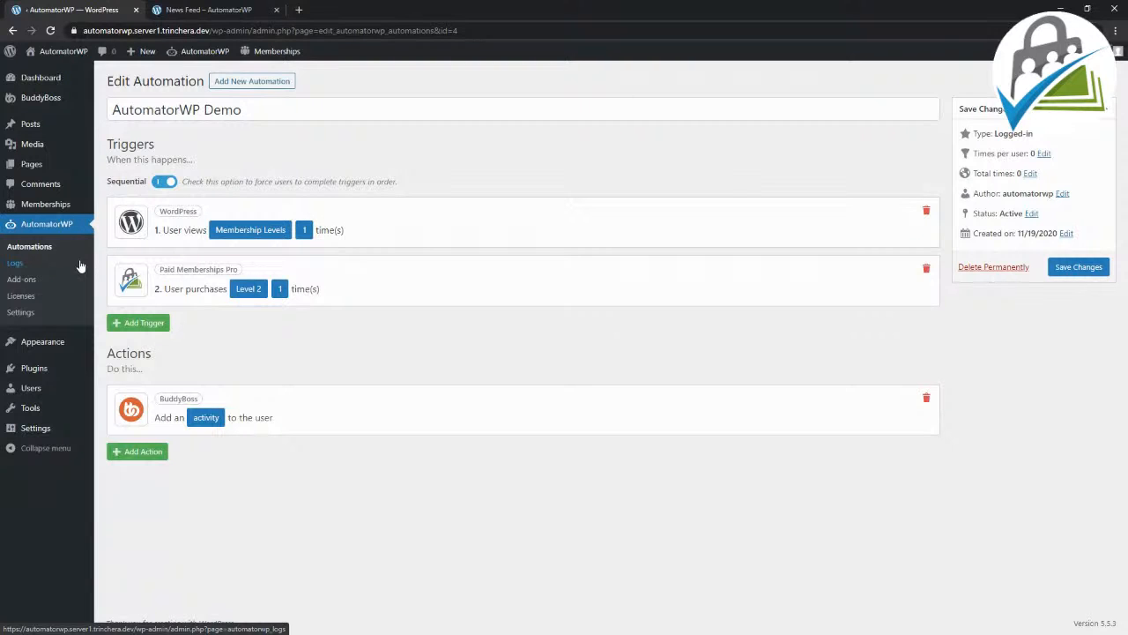
{"action": "left_click", "coordinate": [13, 266]}
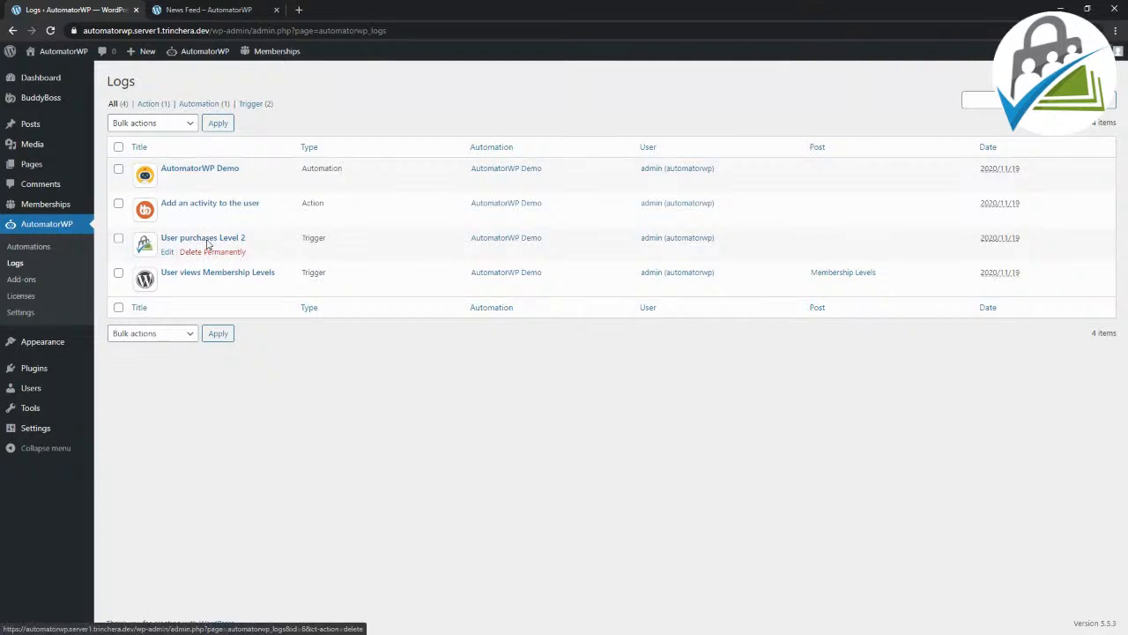
{"action": "left_click_drag", "start_coordinate": [302, 204], "coordinate": [252, 201]}
{"action": "left_click", "coordinate": [356, 208]}
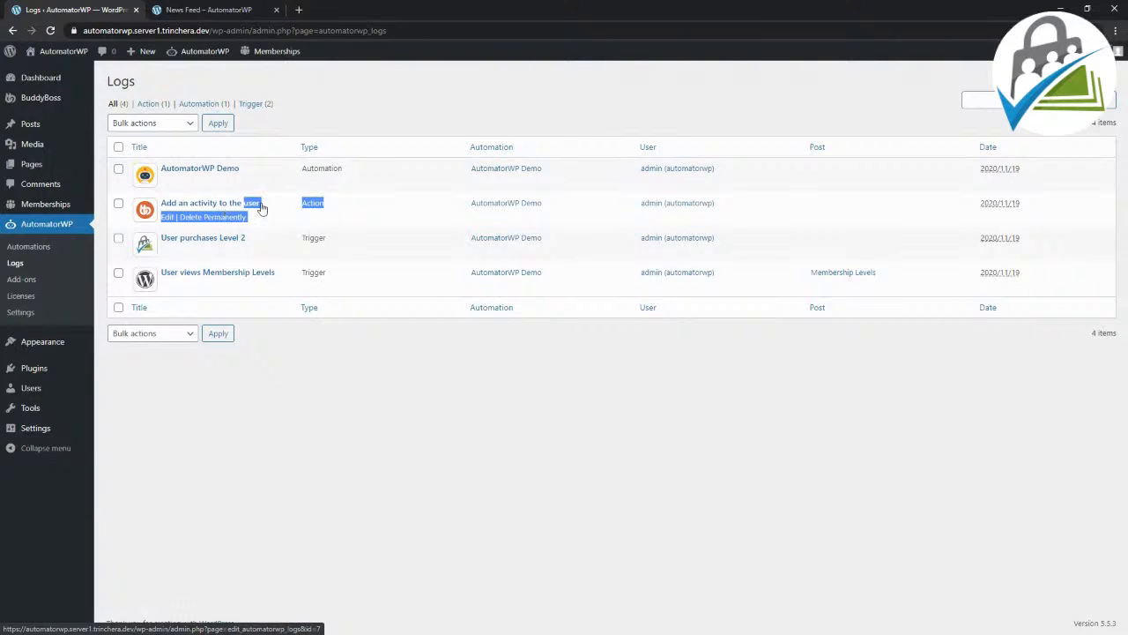
{"action": "left_click", "coordinate": [251, 211]}
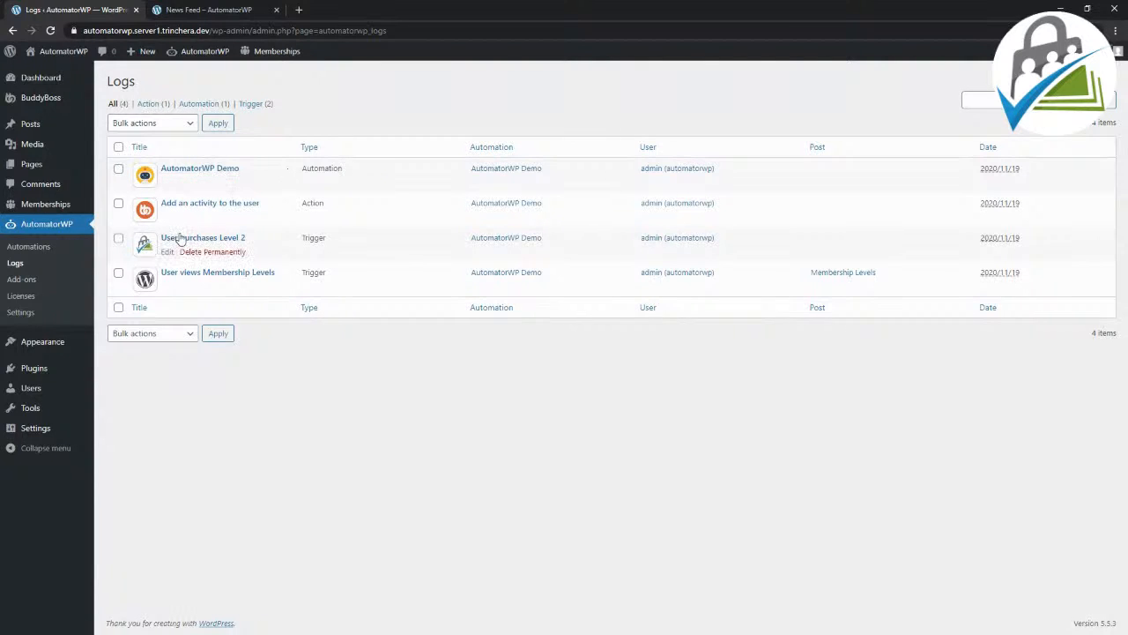
{"action": "left_click", "coordinate": [58, 249]}
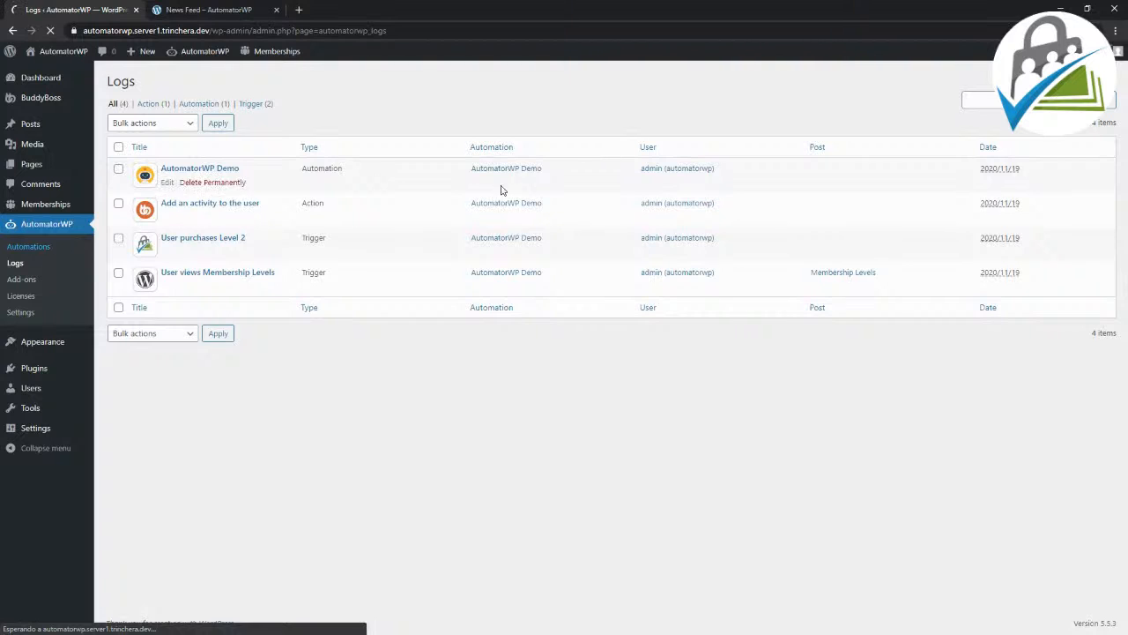